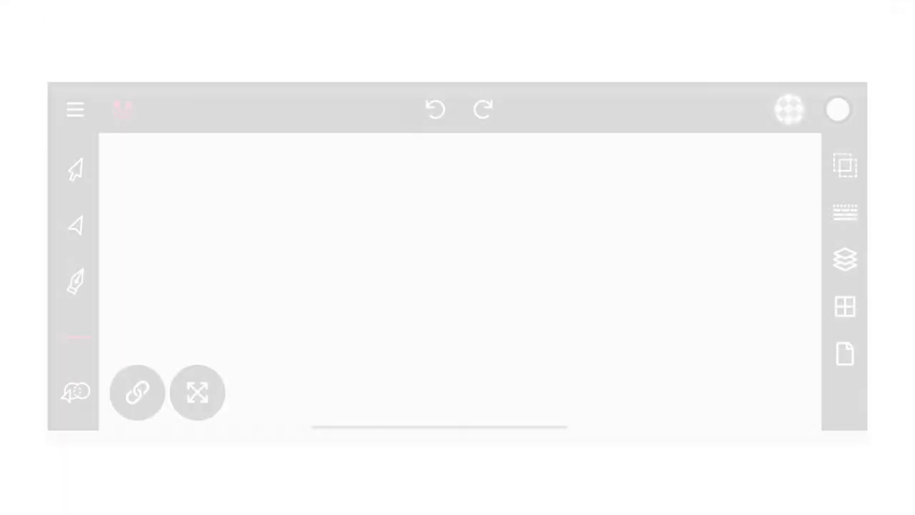
- Set the Polygon tool to 3 sides with Scale From Center, and drag out a large triangle near the top middle
left_click(65, 336)
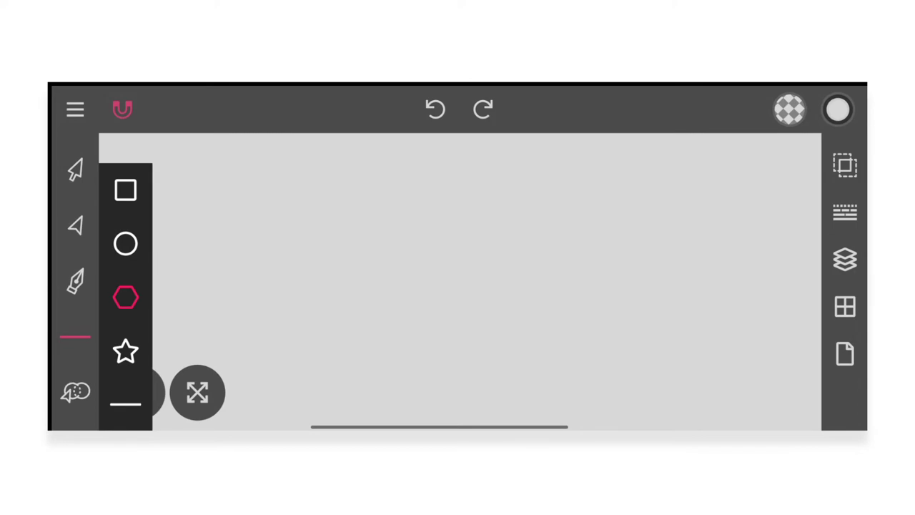
left_click(125, 297)
left_click(846, 166)
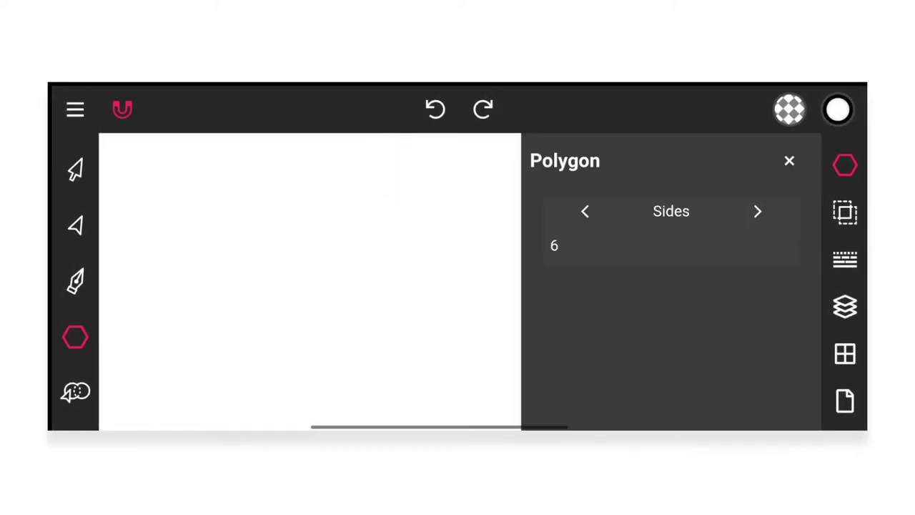
left_click(585, 211)
left_click(585, 211)
left_click(790, 163)
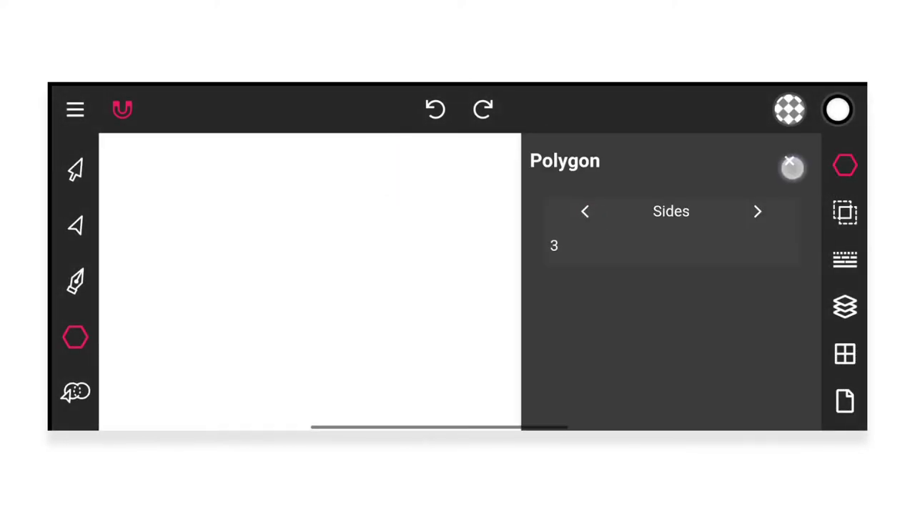
left_click(137, 392)
left_click(198, 392)
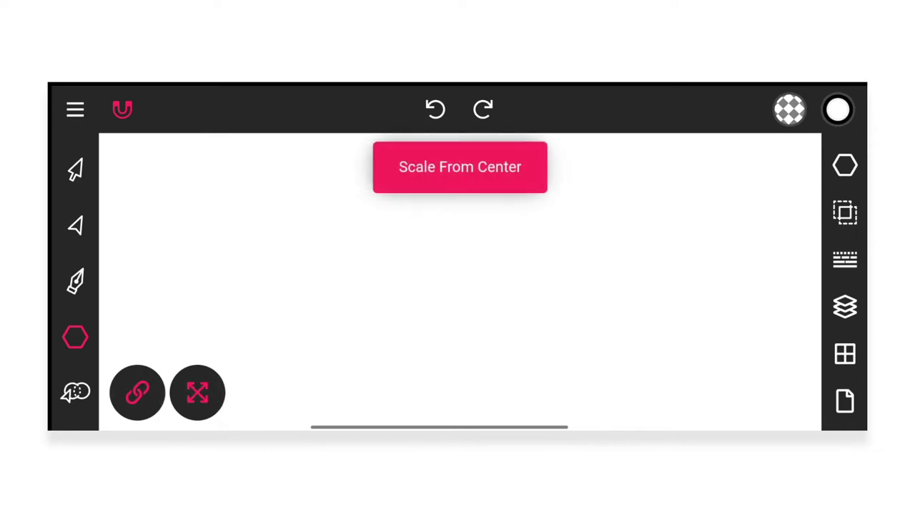
left_click_drag(483, 215, 239, 391)
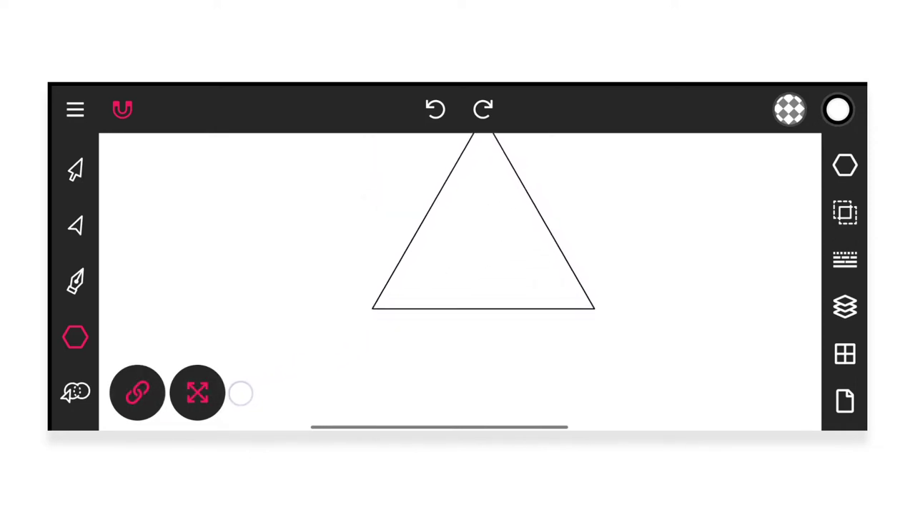
- Select the triangle and align it to the page centre horizontally and vertically
left_click(75, 170)
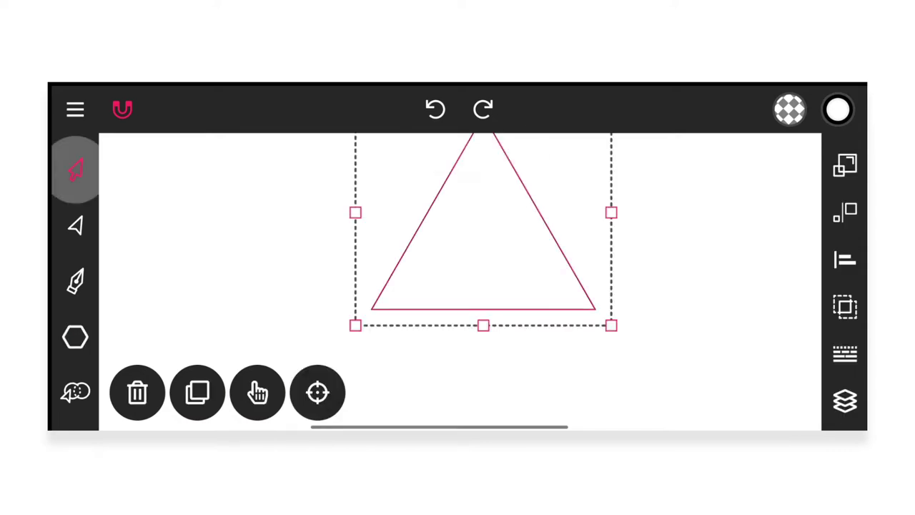
left_click(846, 260)
left_click(691, 217)
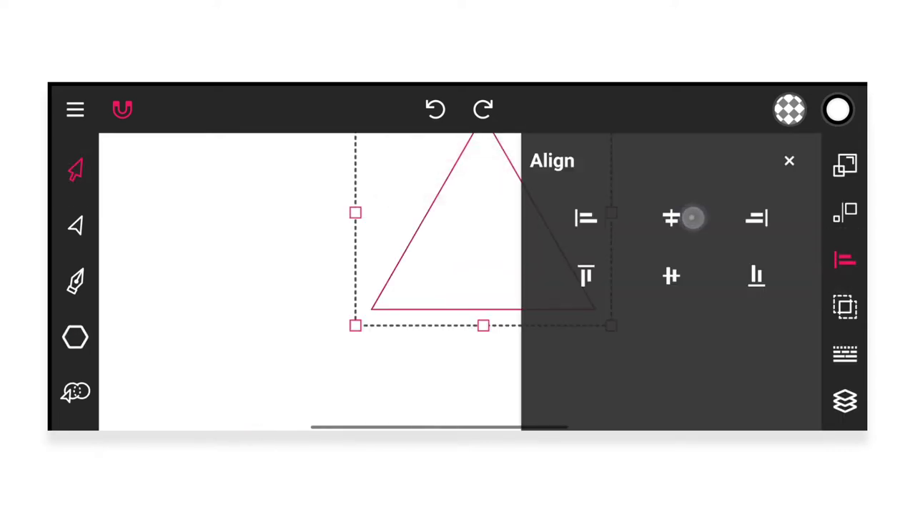
left_click(684, 279)
left_click(789, 163)
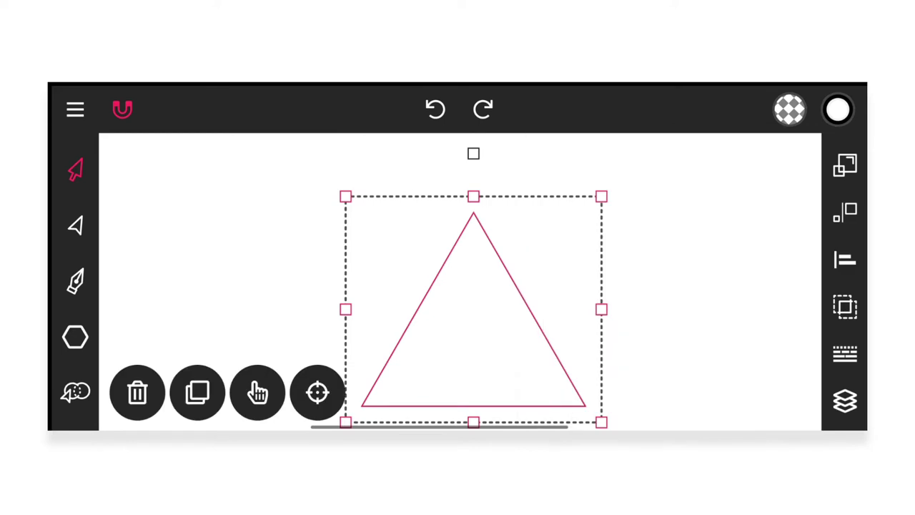
- Set the triangle's rotation to 90° so its tip points right
left_click(845, 165)
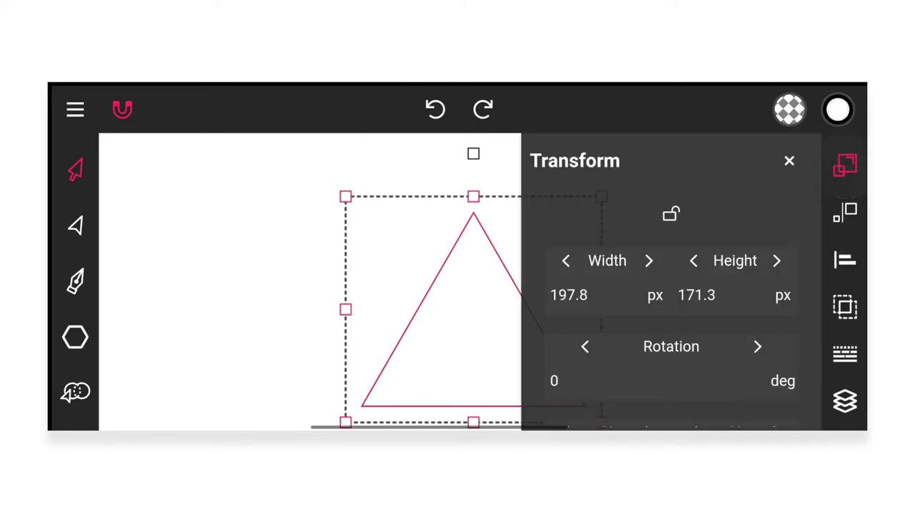
left_click(565, 379)
left_click(501, 282)
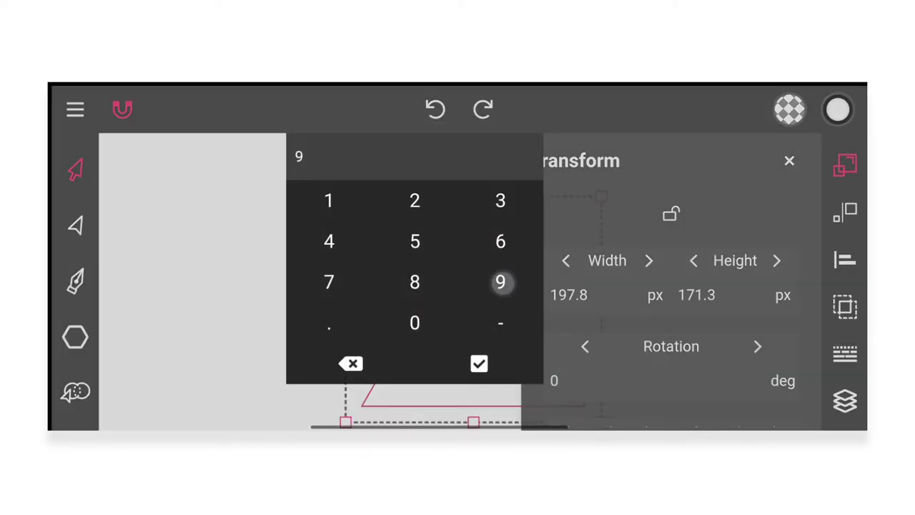
left_click(414, 322)
left_click(479, 364)
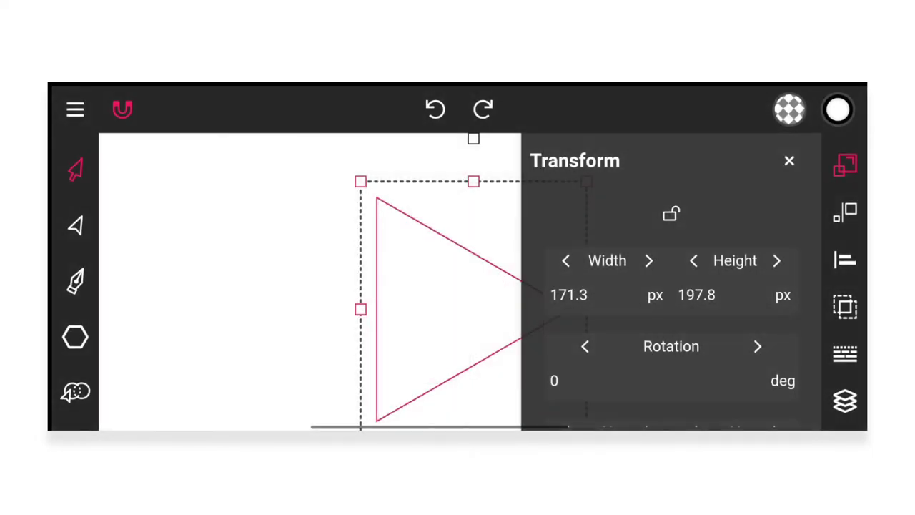
left_click(790, 161)
left_click_drag(233, 270, 255, 284)
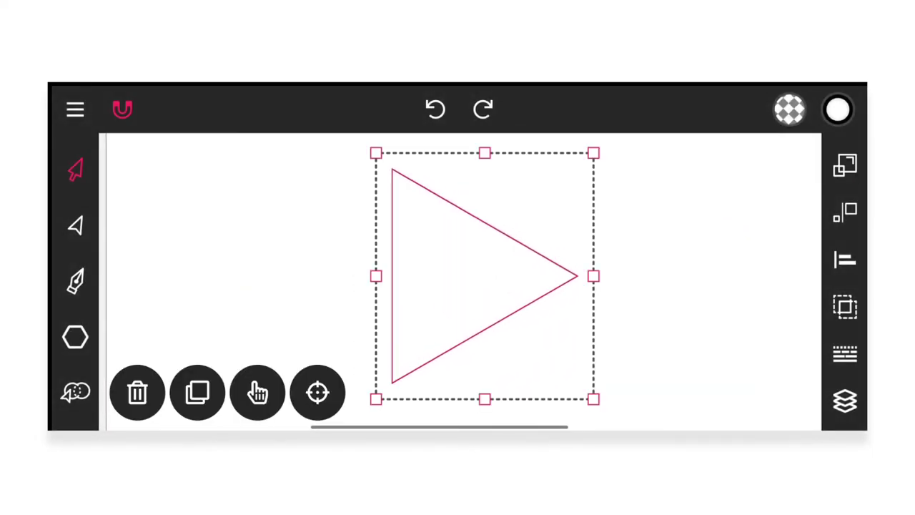
left_click_drag(76, 303, 76, 131)
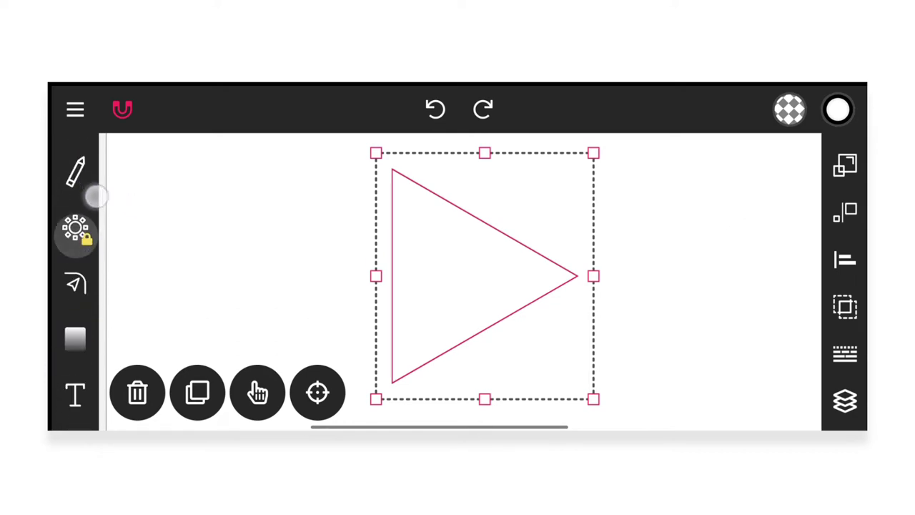
- Drag a triangle vertex with the Corner tool to round all three corners
left_click(79, 285)
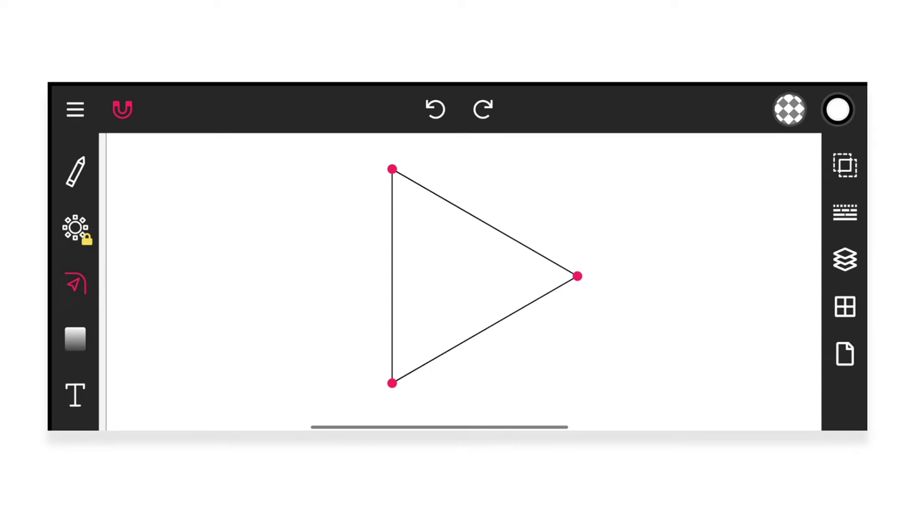
left_click_drag(700, 241, 715, 263)
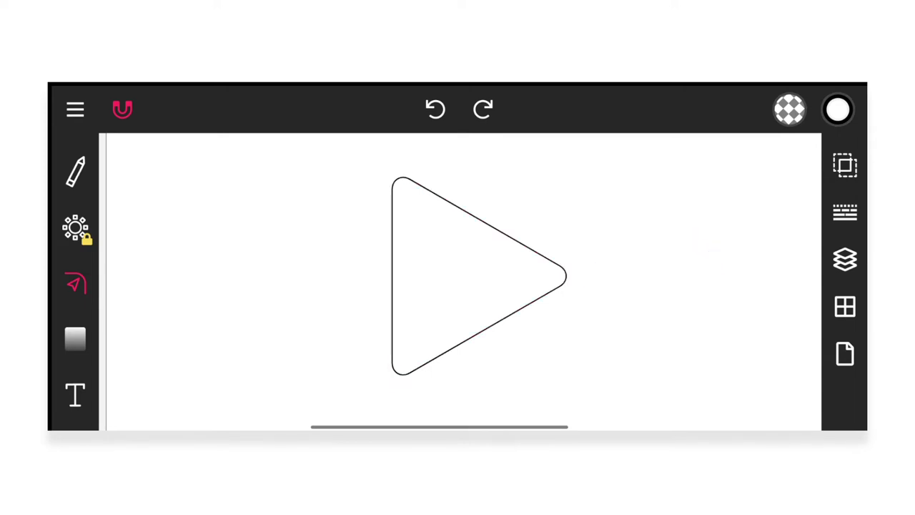
left_click_drag(77, 221, 77, 415)
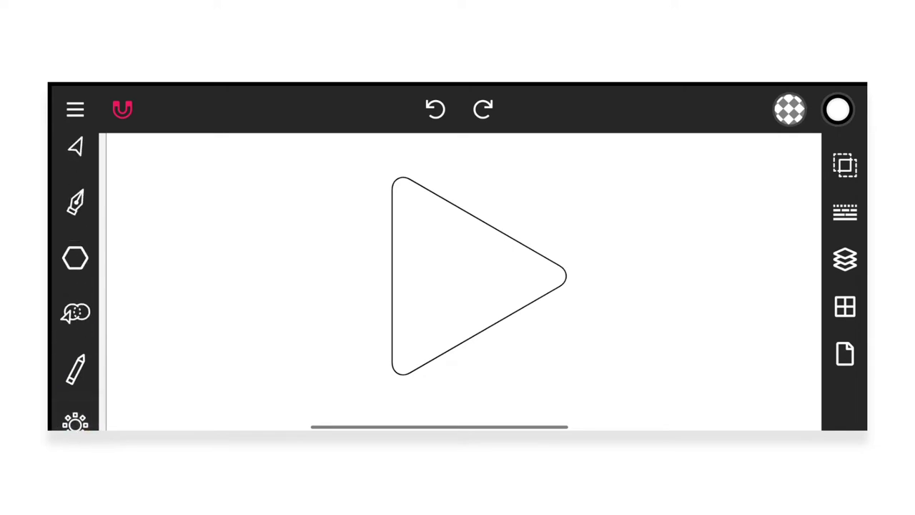
left_click(72, 216)
left_click_drag(73, 216, 74, 382)
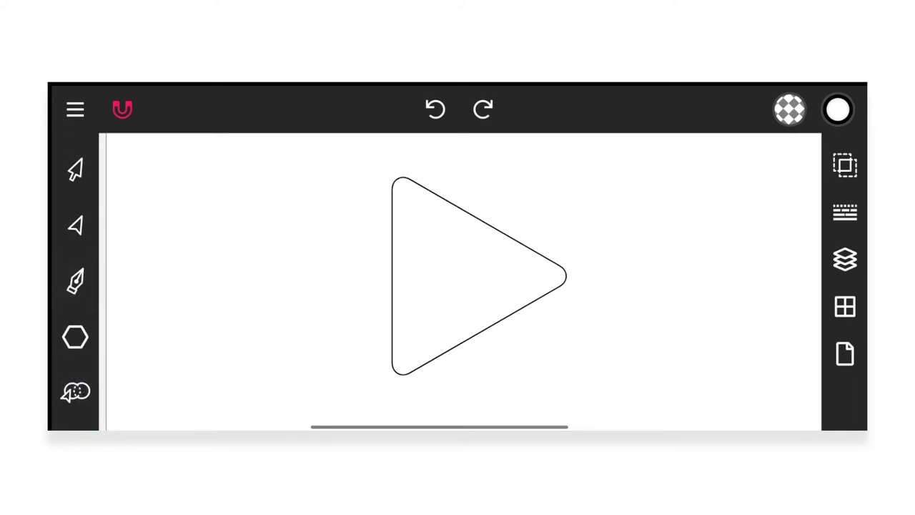
- Draw a straight diagonal line from upper right to lower left across the triangle
left_click(75, 337)
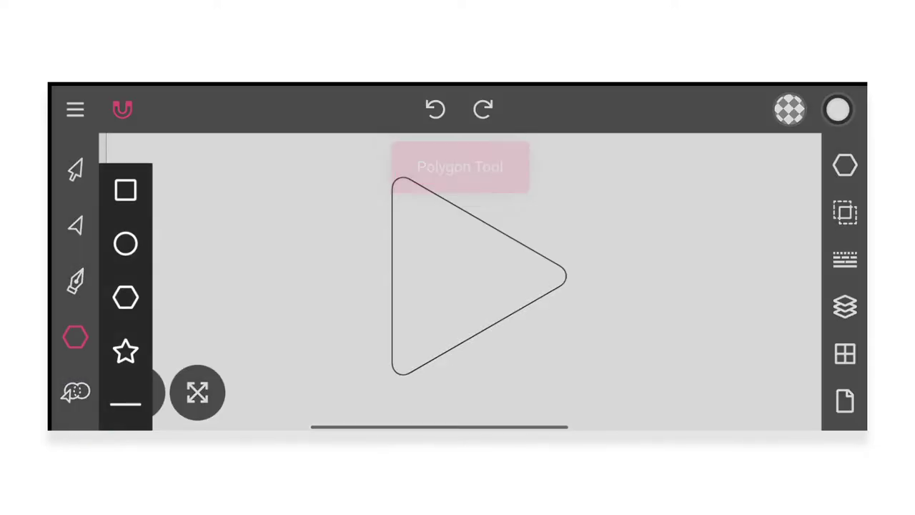
left_click(126, 402)
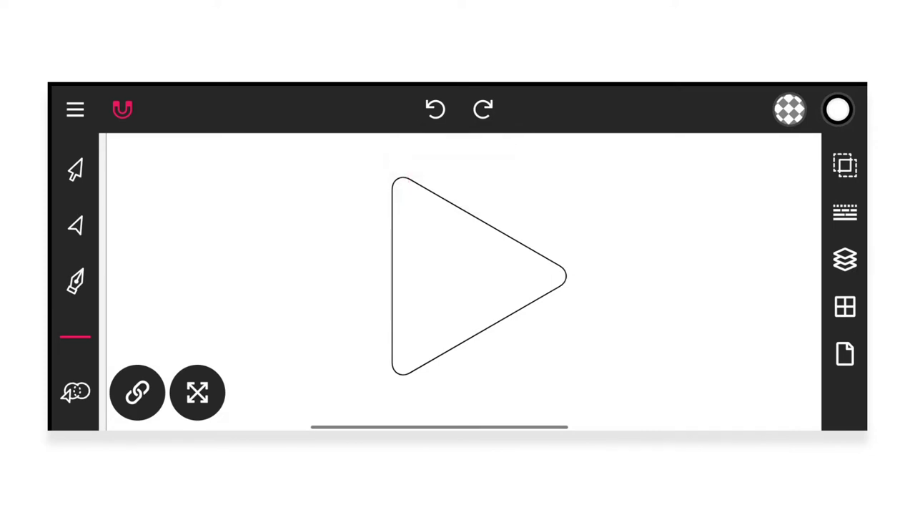
left_click_drag(566, 218, 359, 407)
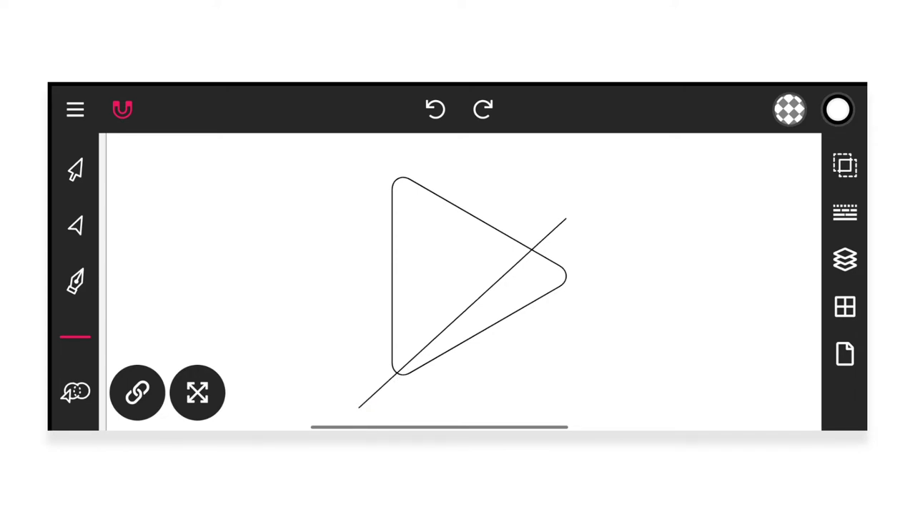
- Duplicate the diagonal line, flip the copy vertically, and move it up to form an X
left_click(75, 170)
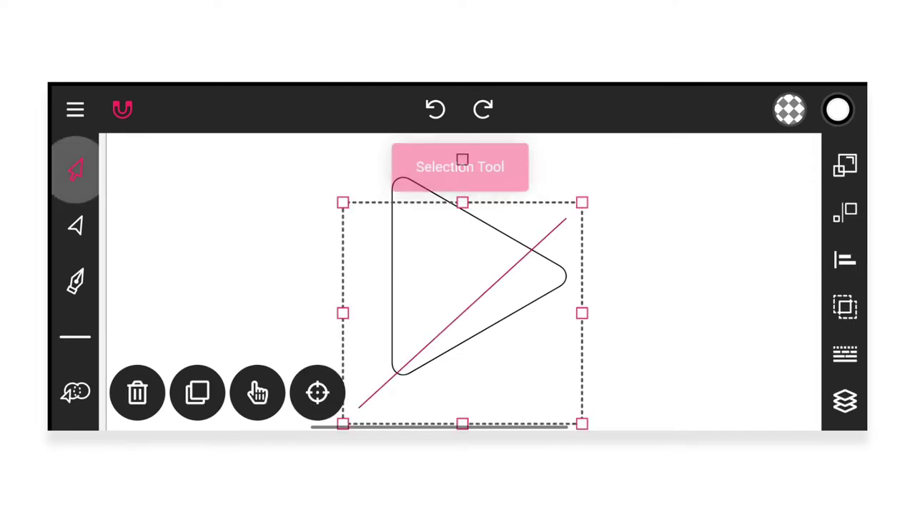
left_click(197, 391)
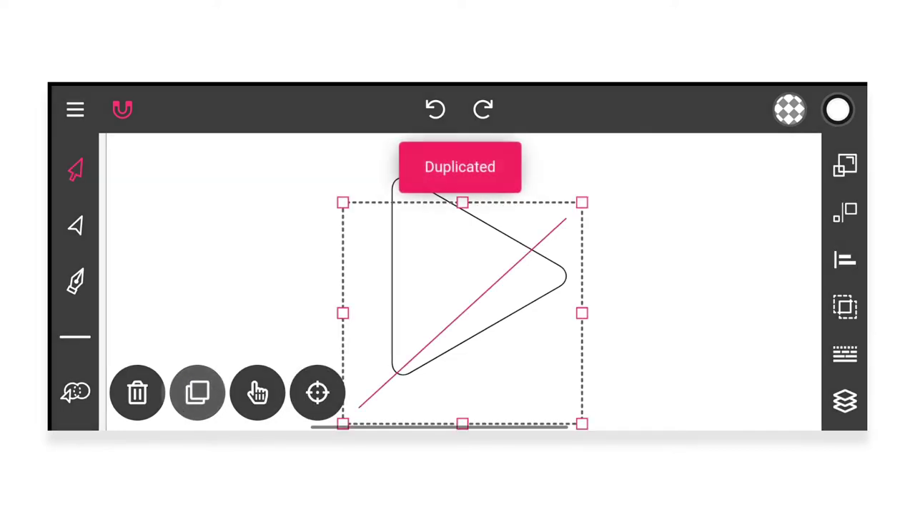
left_click(845, 211)
left_click(639, 276)
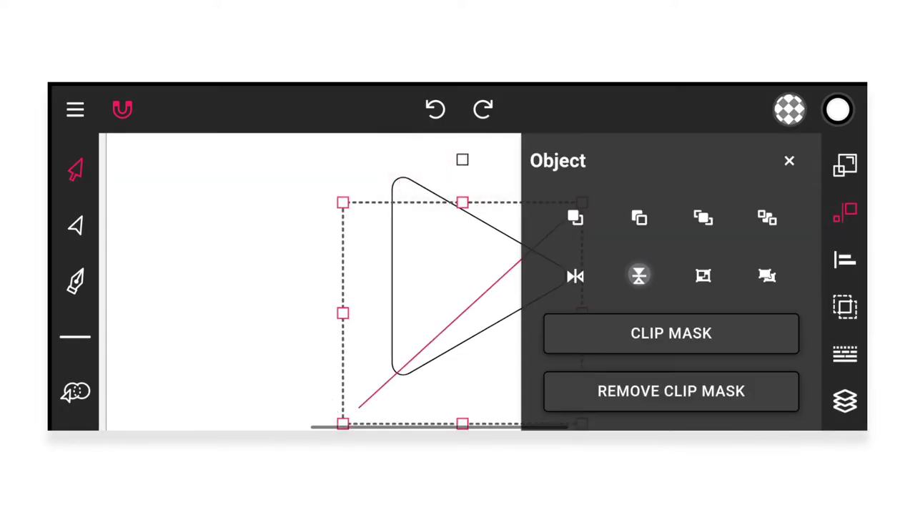
left_click(789, 160)
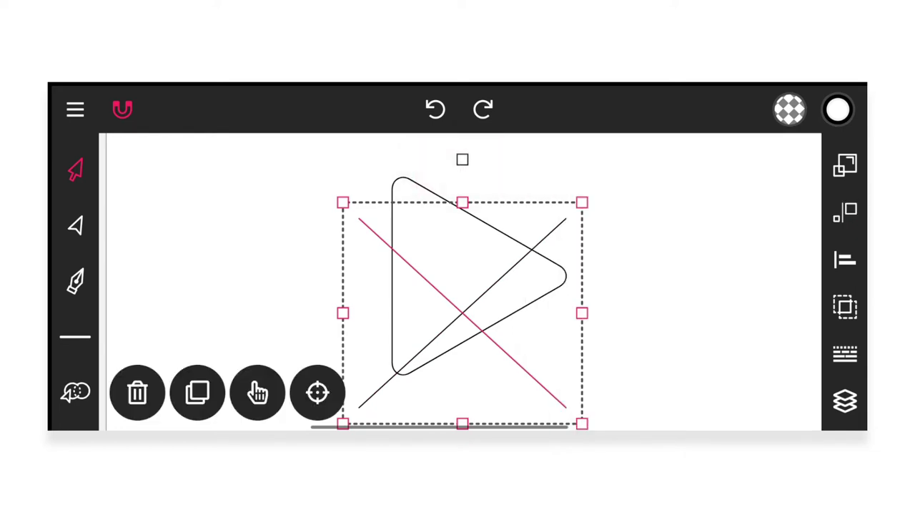
left_click_drag(545, 246, 556, 206)
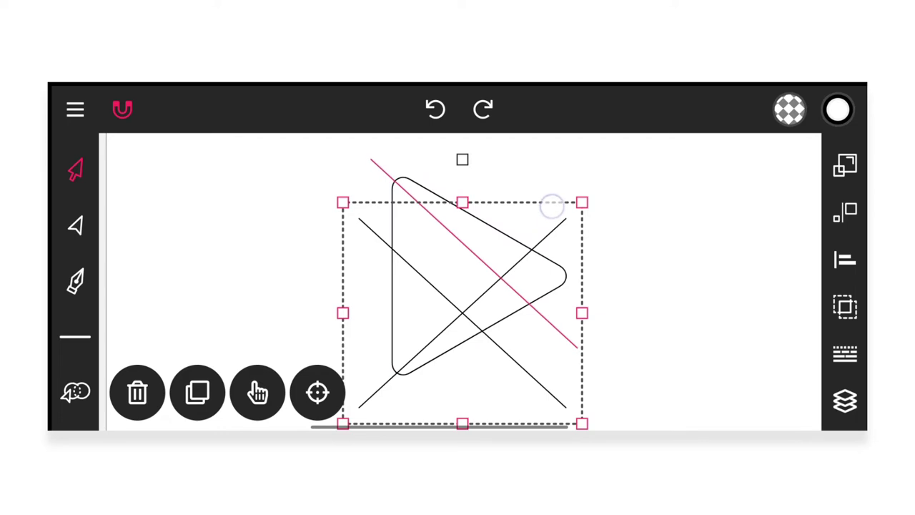
mouse_move(555, 207)
left_mouse_down()
mouse_move(537, 200)
mouse_move(555, 181)
left_mouse_up()
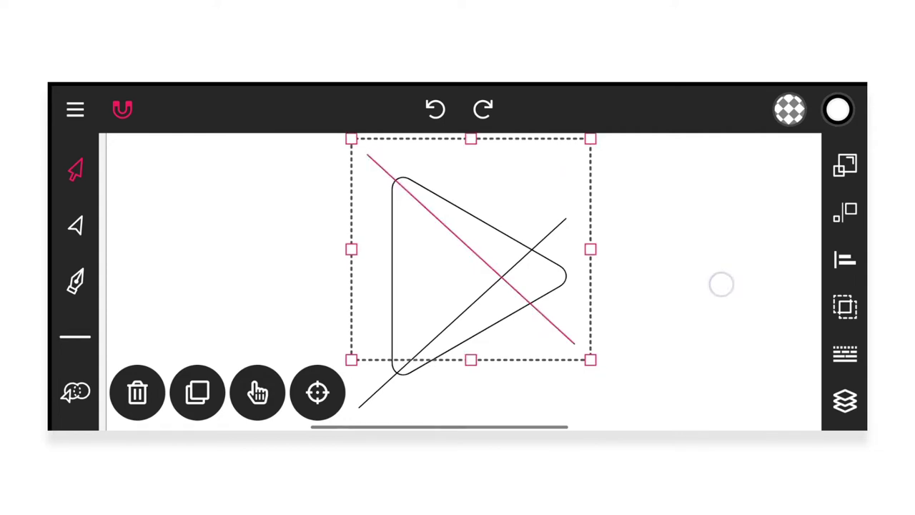
- Marquee-select the triangle and both crossing lines together
left_click(722, 284)
left_click_drag(252, 155, 728, 386)
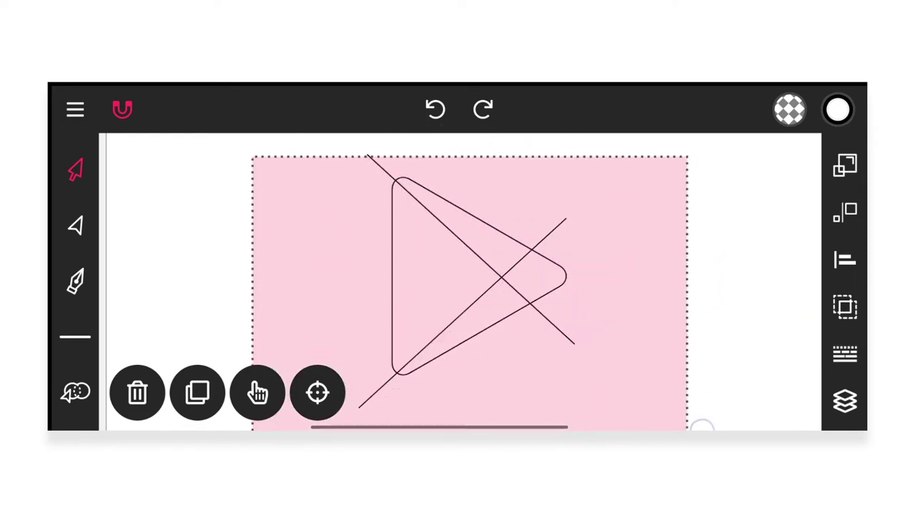
left_click_drag(727, 387, 675, 429)
left_click(724, 306)
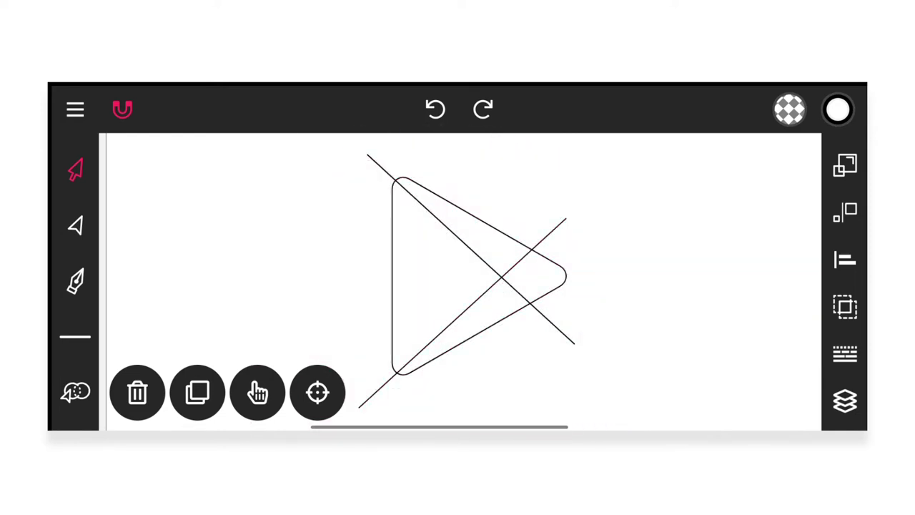
left_click_drag(230, 143, 743, 428)
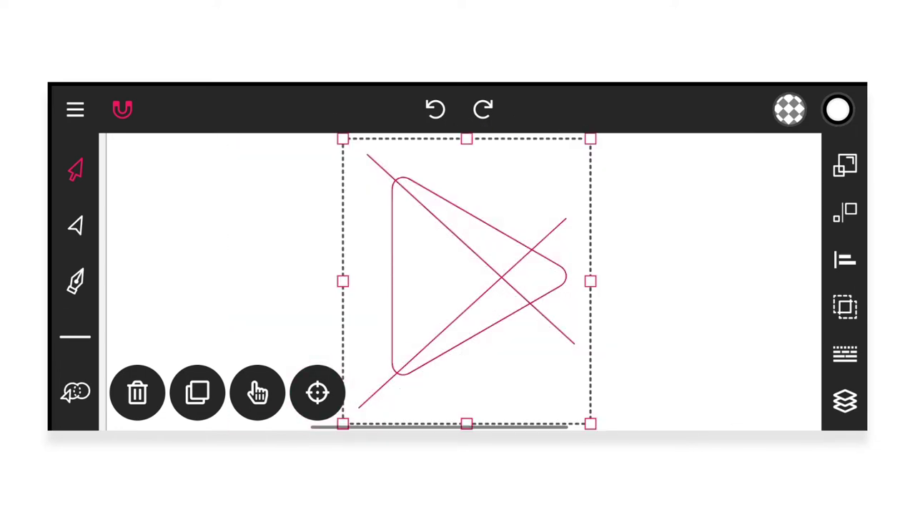
mouse_move(75, 386)
left_mouse_down()
mouse_move(75, 143)
mouse_move(75, 293)
left_mouse_up()
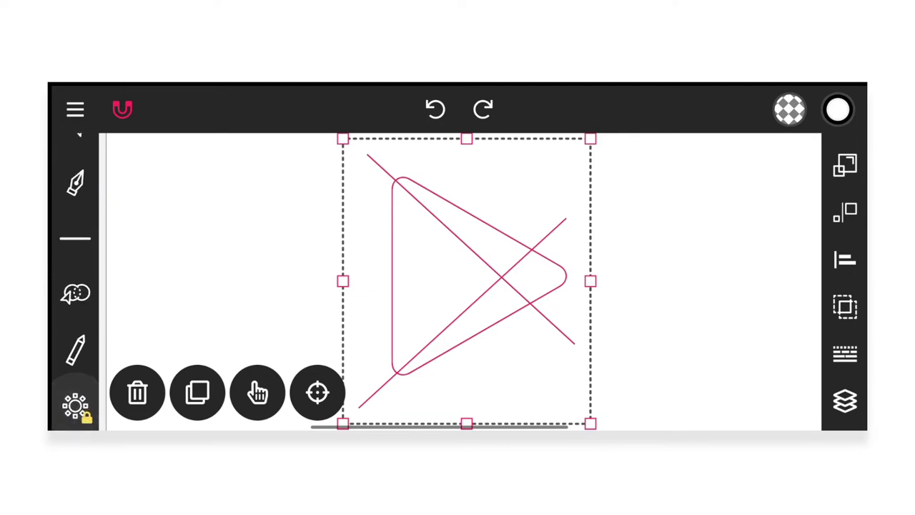
- In Path Builder Join Mode, join the left edge and inner diagonals into the left triangle piece
left_click(76, 294)
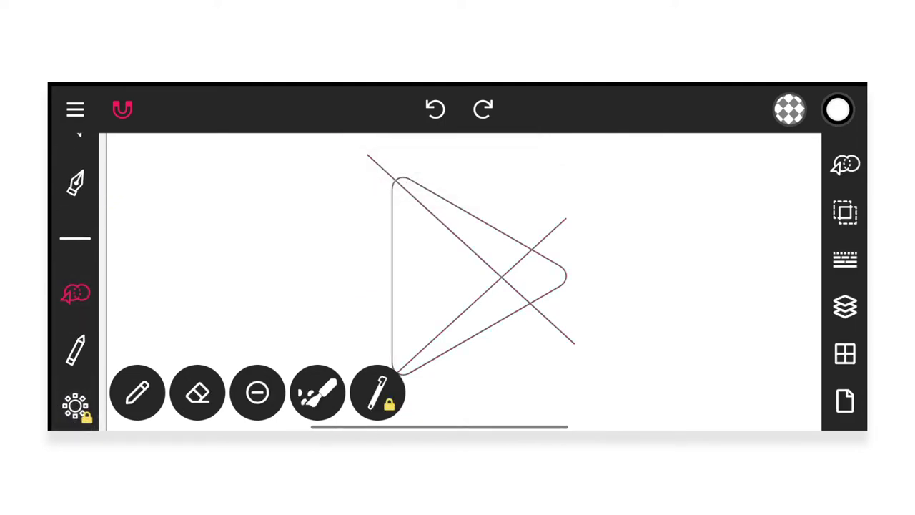
left_click(137, 392)
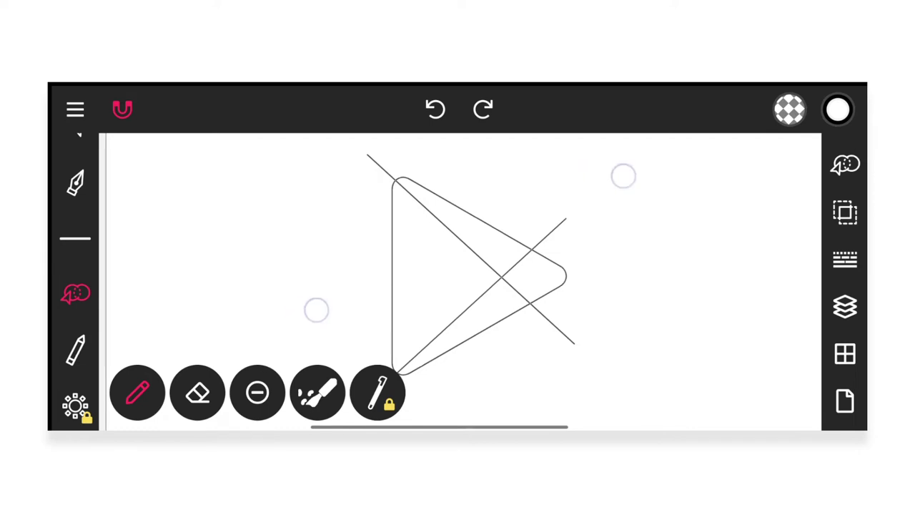
left_click_drag(623, 176, 691, 170)
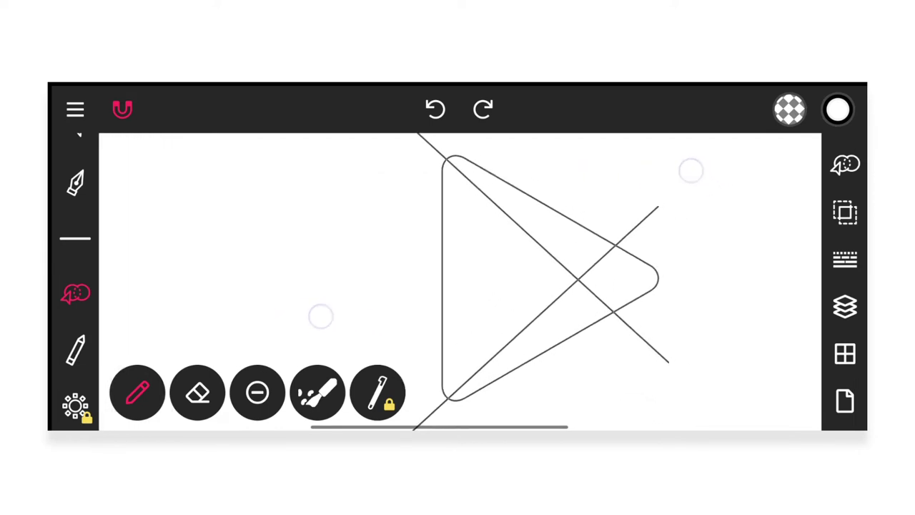
left_click(445, 265)
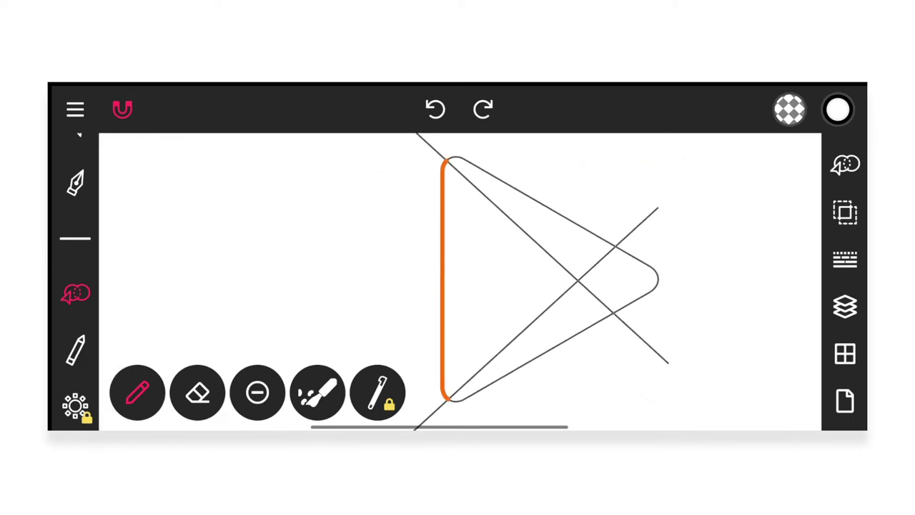
left_click(519, 227)
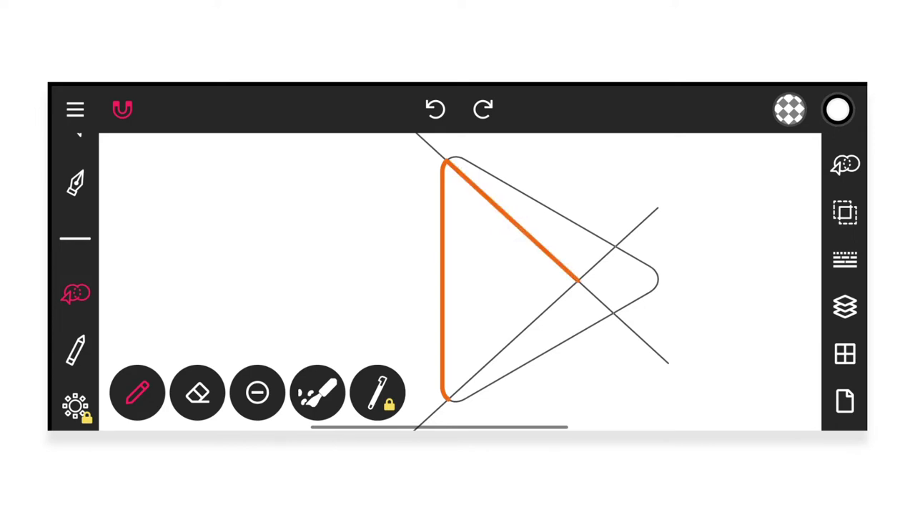
left_click(530, 324)
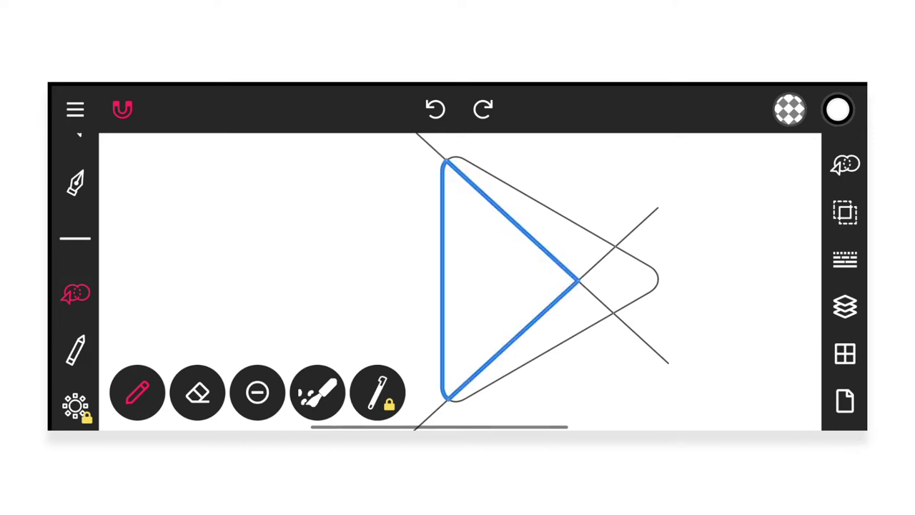
- Join the bottom strip and the top strip into their own closed shapes
left_click(530, 356)
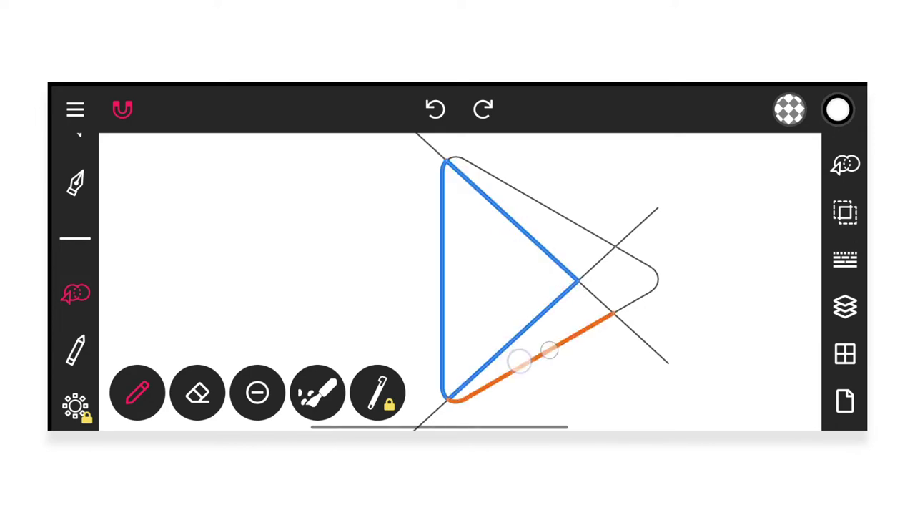
left_click_drag(564, 299, 485, 358)
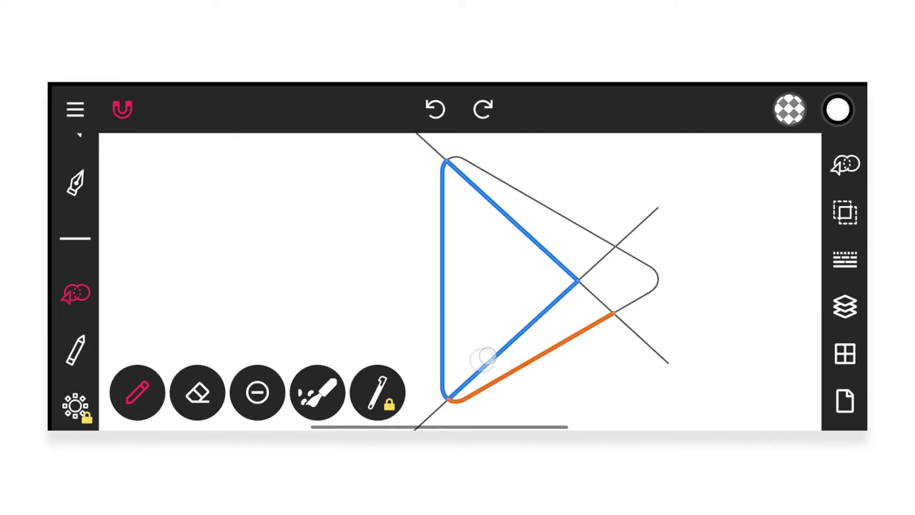
left_click(606, 307)
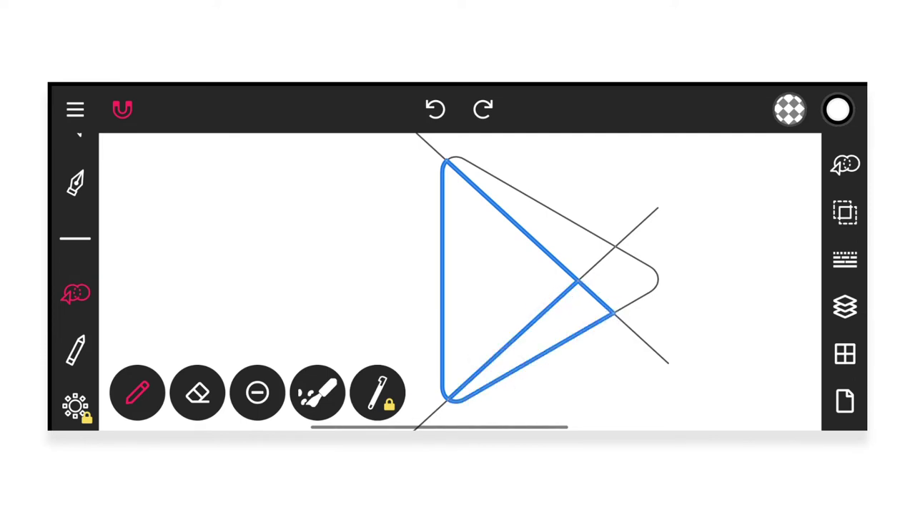
left_click_drag(535, 204, 561, 216)
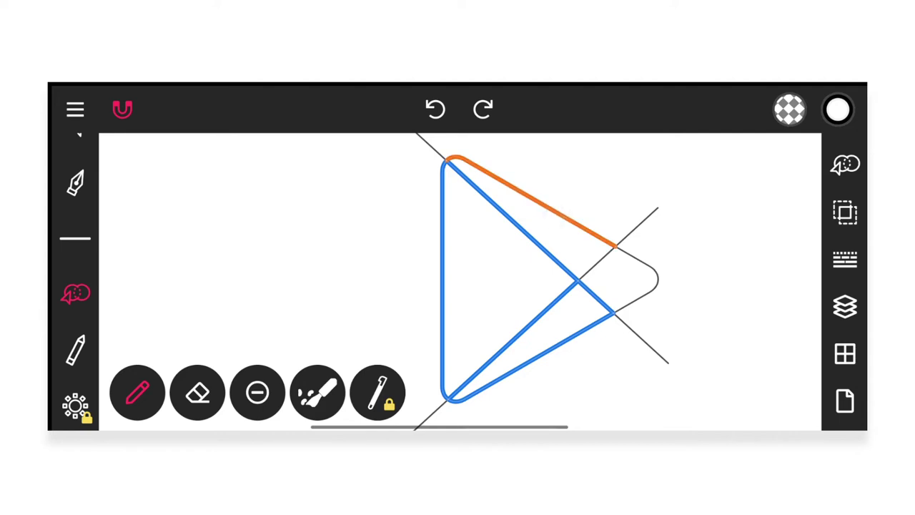
left_click_drag(482, 190, 527, 233)
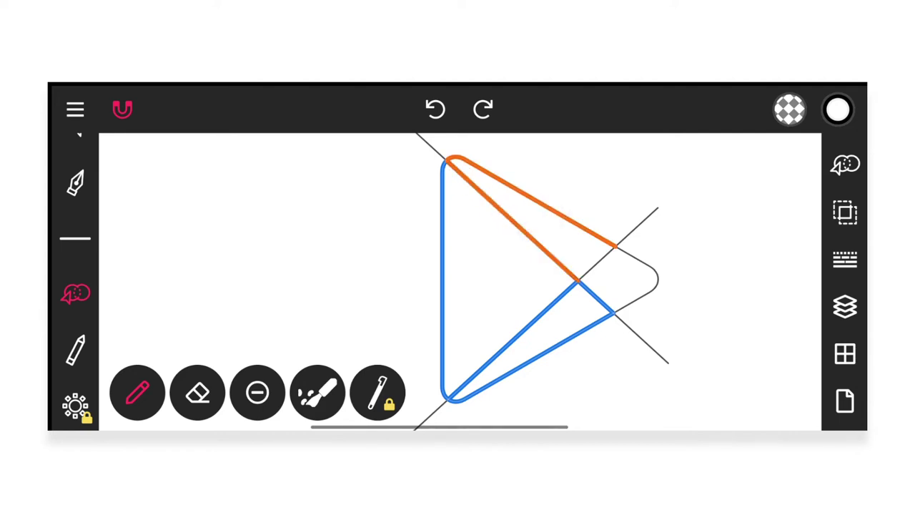
left_click(596, 266)
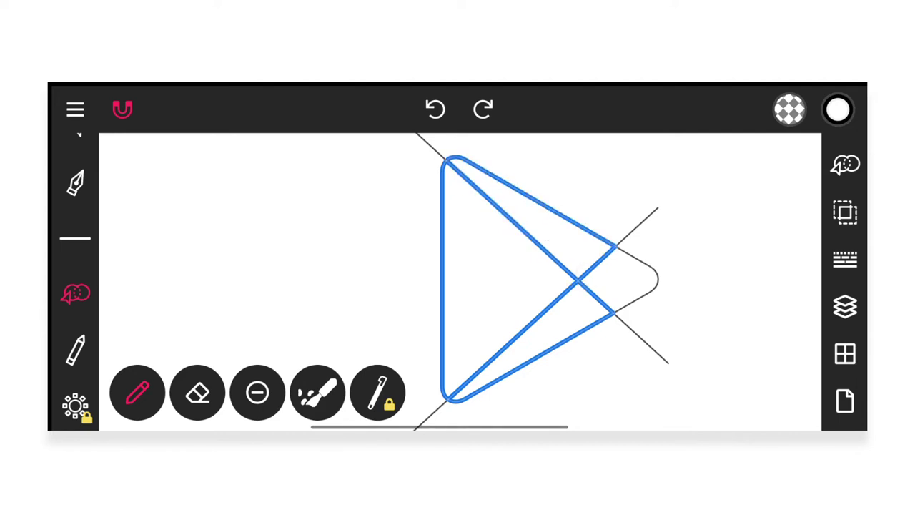
- Join the rounded tip into a closed shape, then return to selection and deselect
left_click_drag(629, 257, 647, 296)
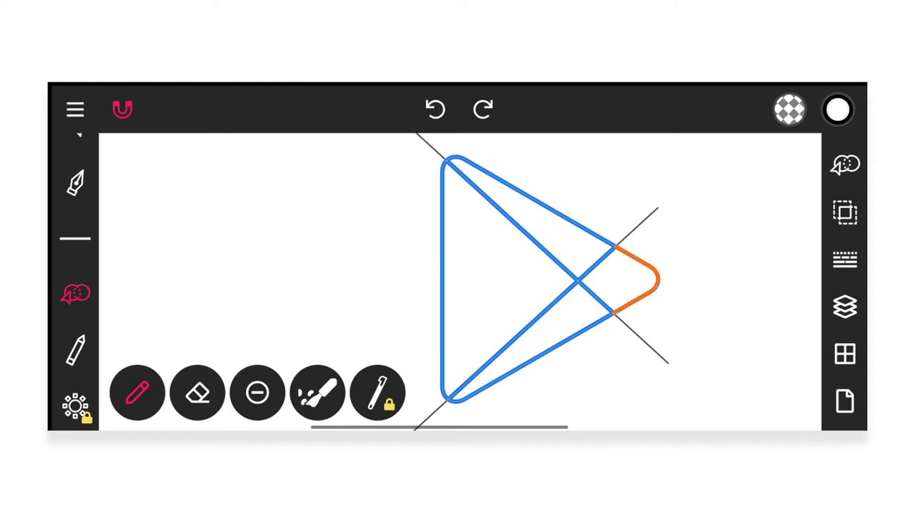
left_click_drag(581, 283, 607, 306)
left_click(599, 262)
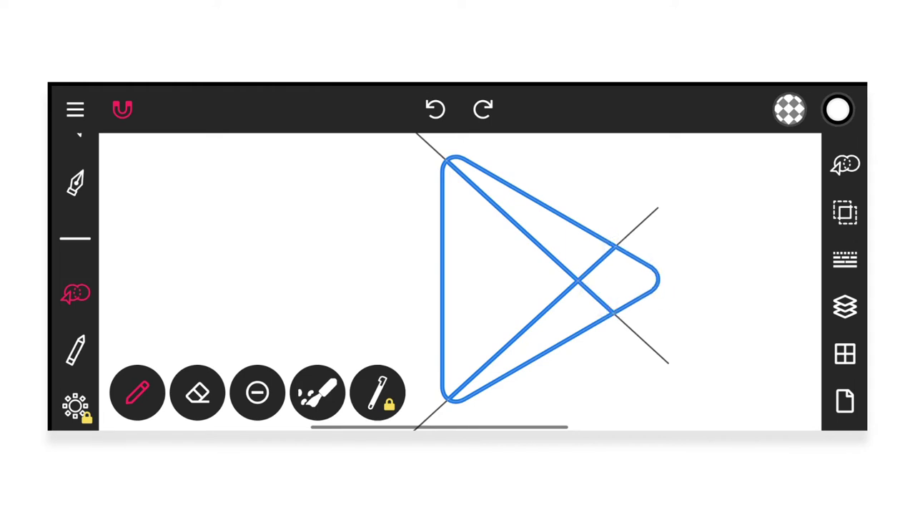
left_click_drag(75, 215, 75, 272)
left_click(75, 170)
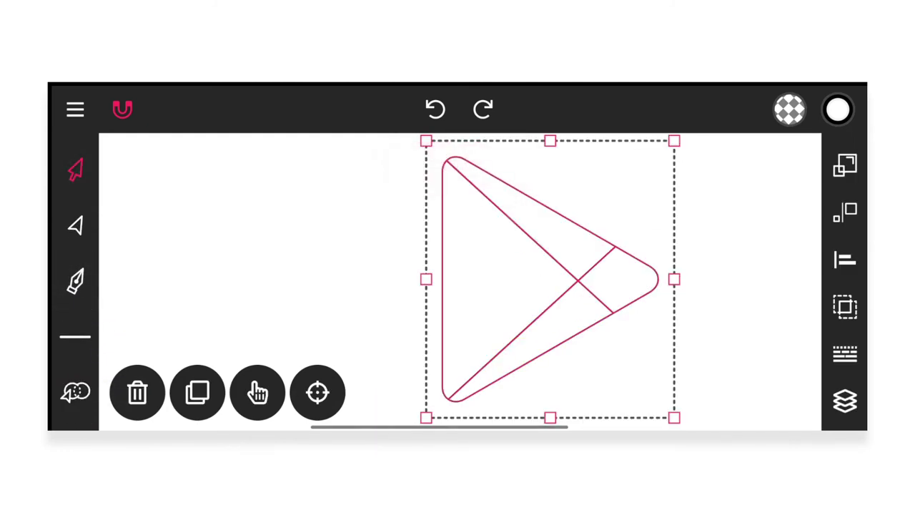
left_click(323, 286)
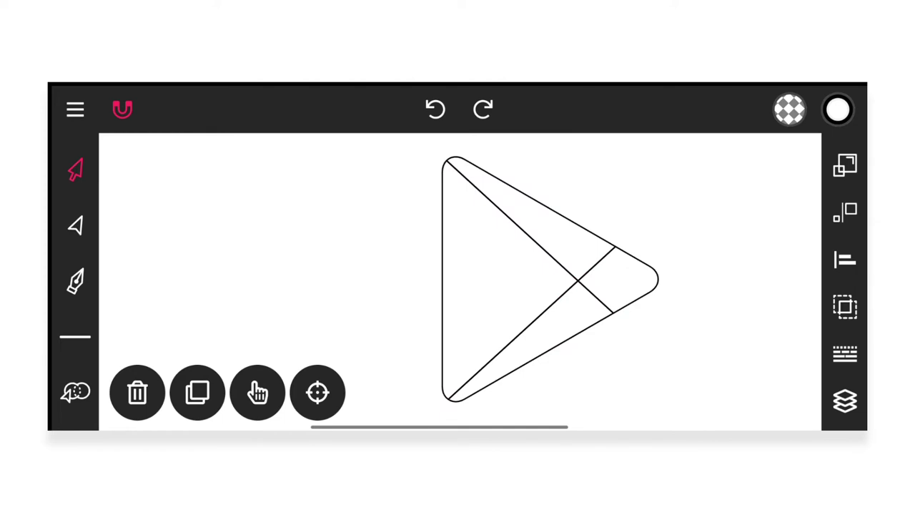
- Fill the left triangle piece with light cyan-blue
left_click(541, 248)
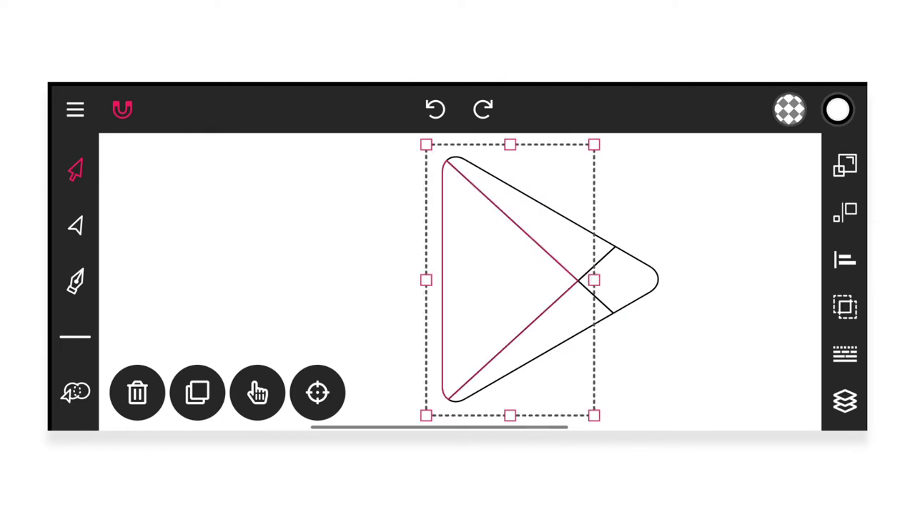
left_click(789, 110)
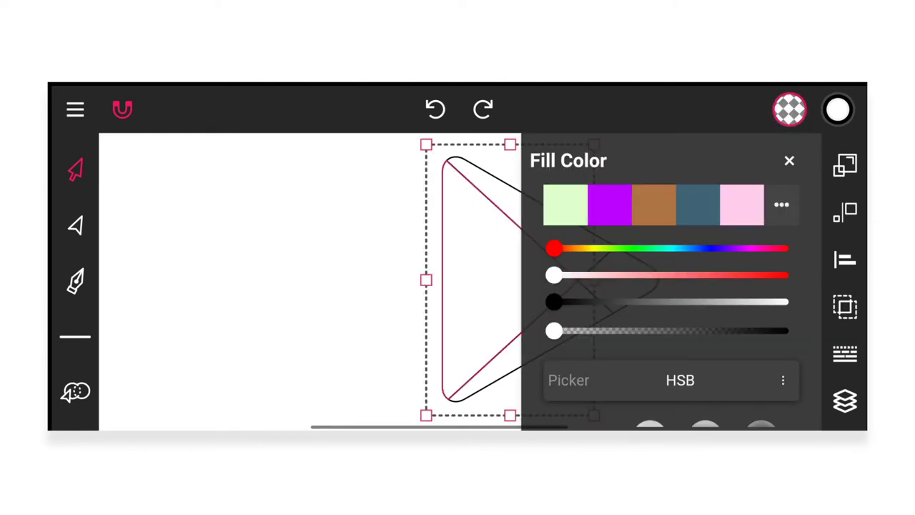
left_click(609, 206)
left_click(693, 247)
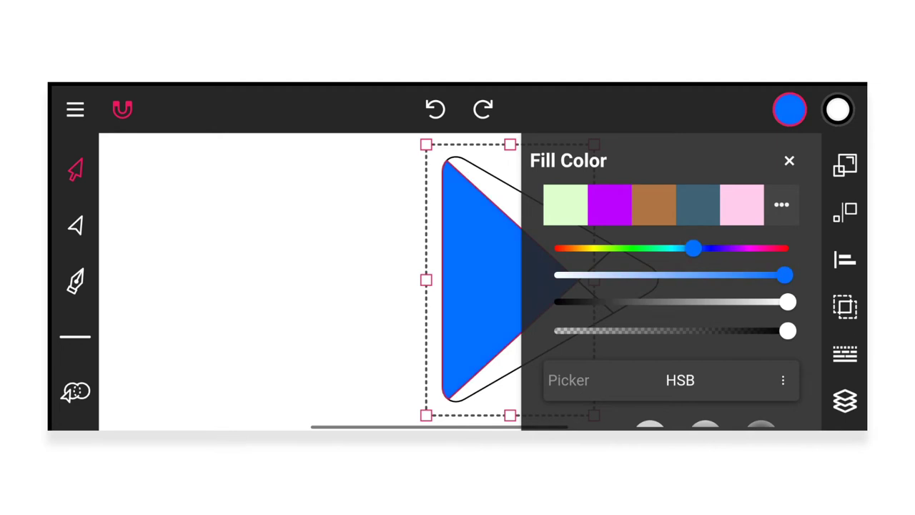
mouse_move(693, 248)
left_mouse_down()
mouse_move(660, 249)
mouse_move(681, 248)
left_mouse_up()
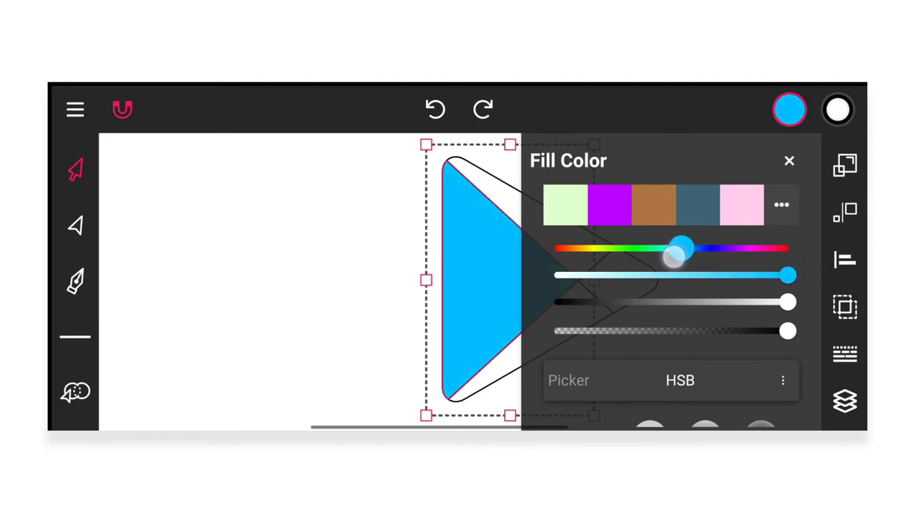
mouse_move(683, 251)
left_mouse_down()
mouse_move(648, 258)
mouse_move(683, 250)
left_mouse_up()
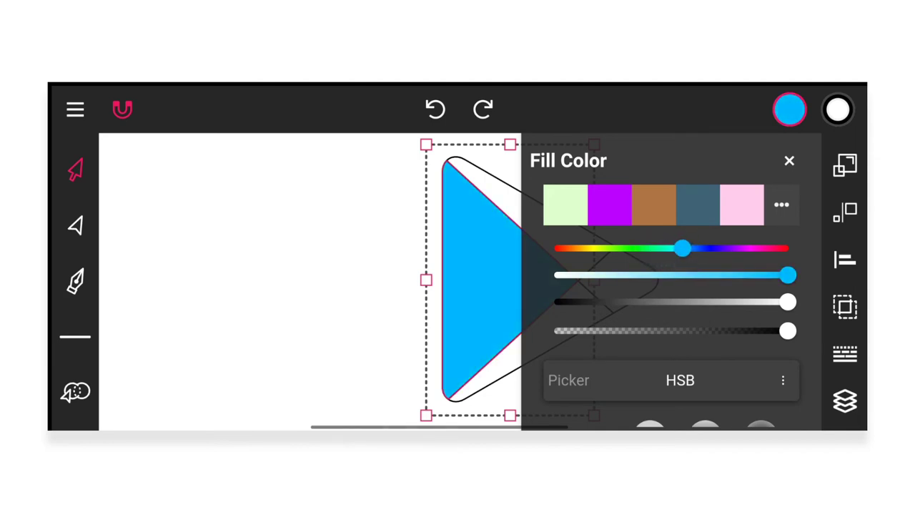
left_click_drag(773, 278, 835, 282)
left_click(789, 160)
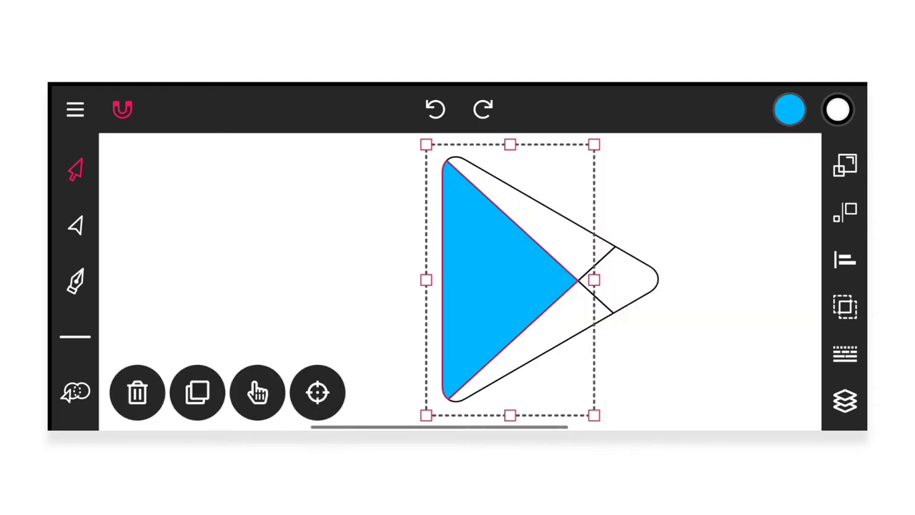
- Fill the top strip with fully saturated bright green
left_click(569, 226)
left_click(790, 109)
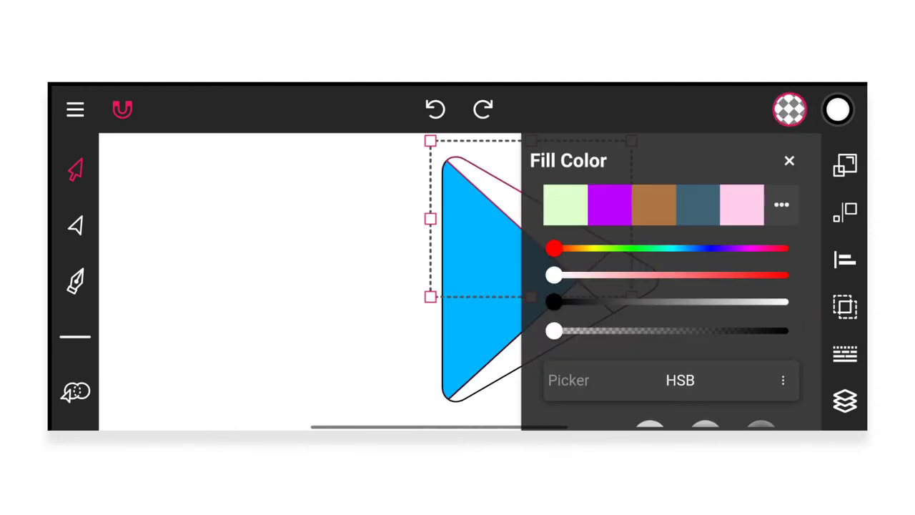
left_click_drag(554, 248, 635, 248)
left_click(653, 205)
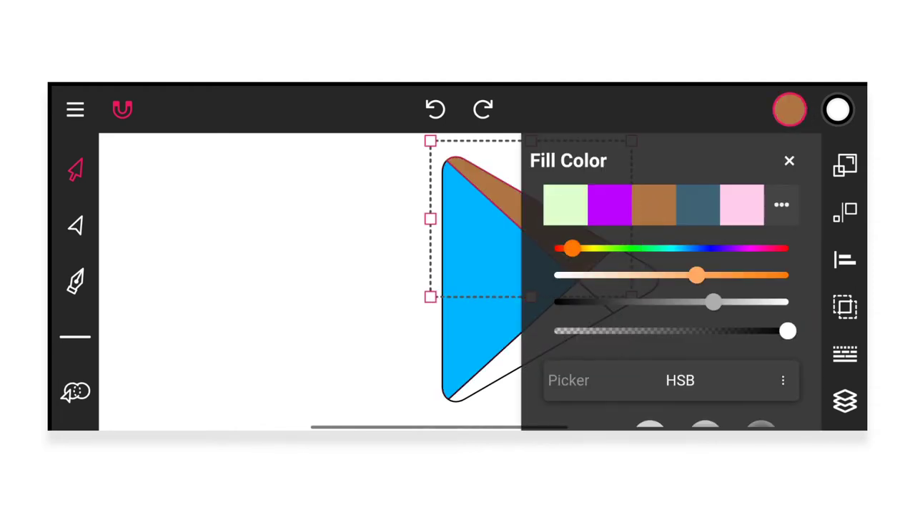
left_click_drag(696, 275, 823, 275)
left_click_drag(572, 248, 655, 248)
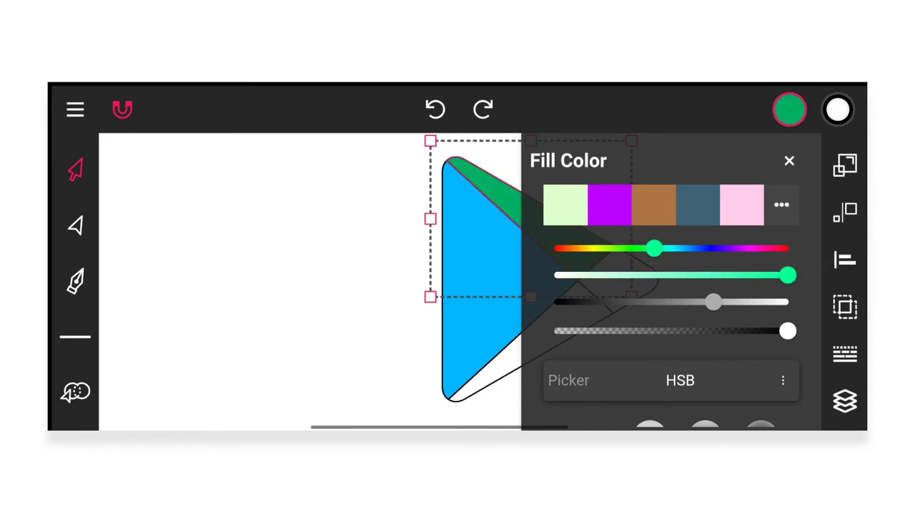
left_click_drag(775, 286, 833, 290)
left_click_drag(654, 248, 640, 248)
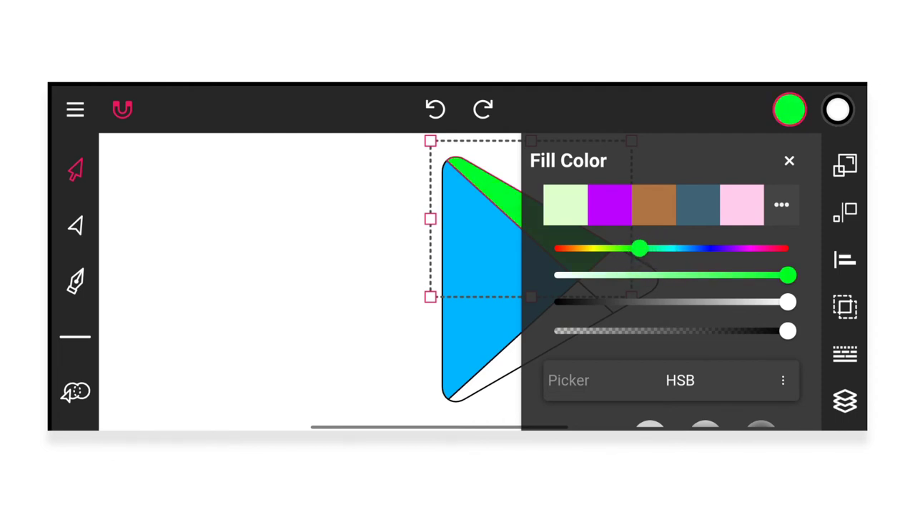
left_click(789, 161)
- Fill the rounded tip piece with yellow
left_click(643, 275)
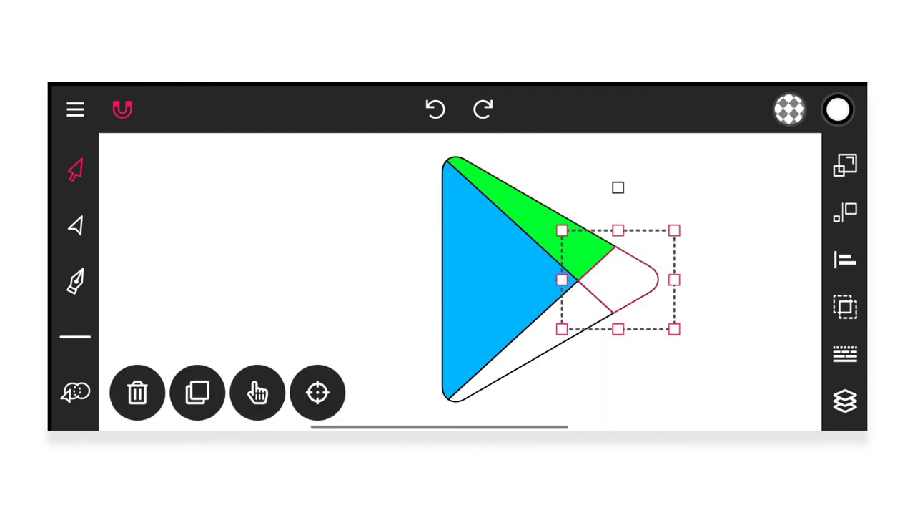
left_click(790, 109)
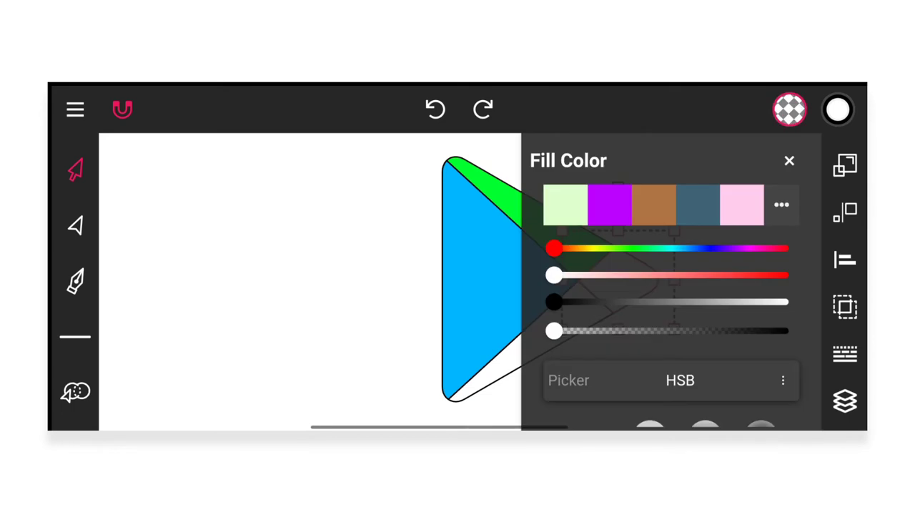
left_click(609, 204)
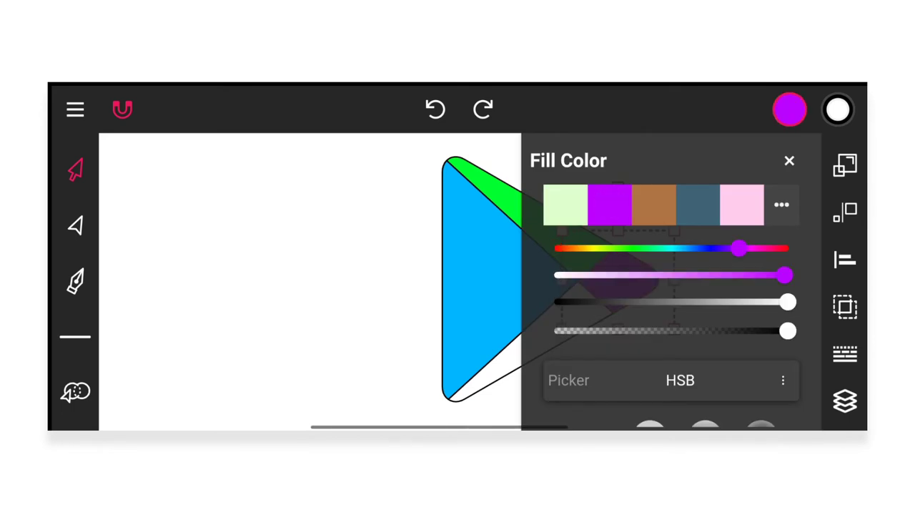
left_click_drag(739, 248, 597, 248)
left_click_drag(789, 275, 823, 276)
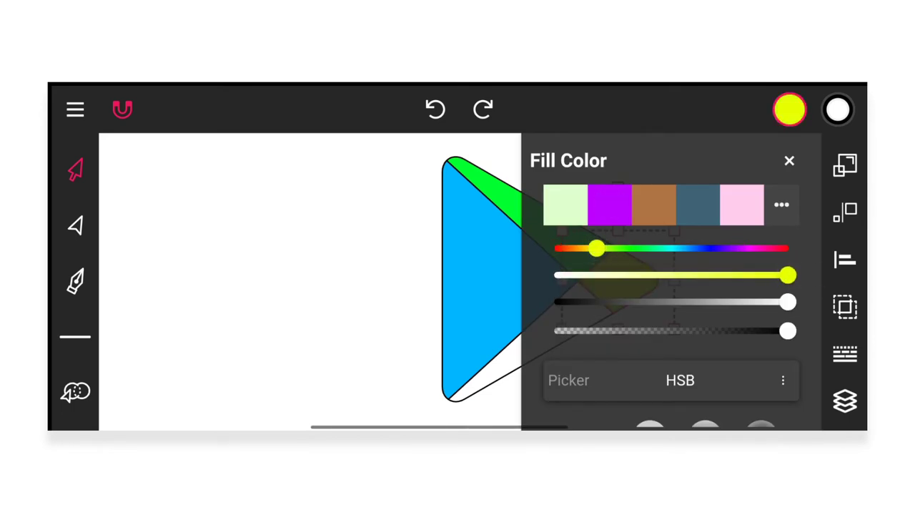
mouse_move(596, 248)
left_mouse_down()
mouse_move(578, 263)
mouse_move(586, 265)
left_mouse_up()
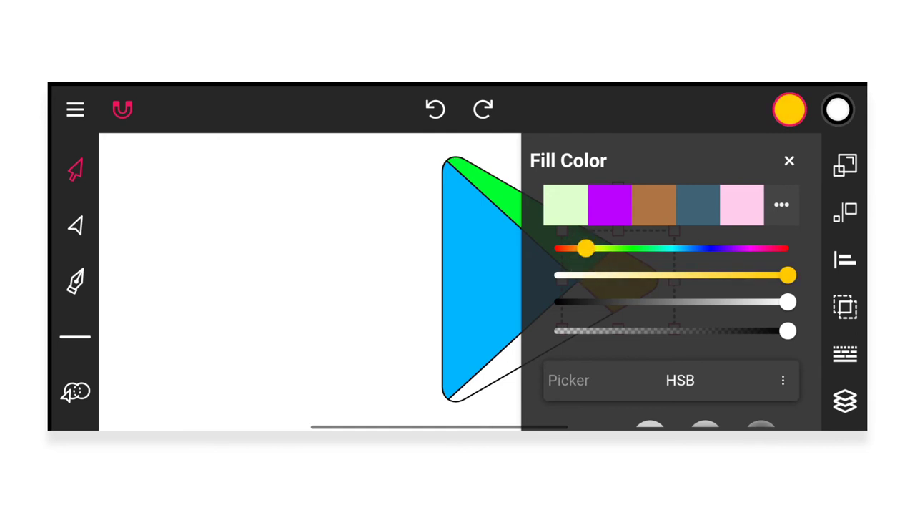
left_click(789, 160)
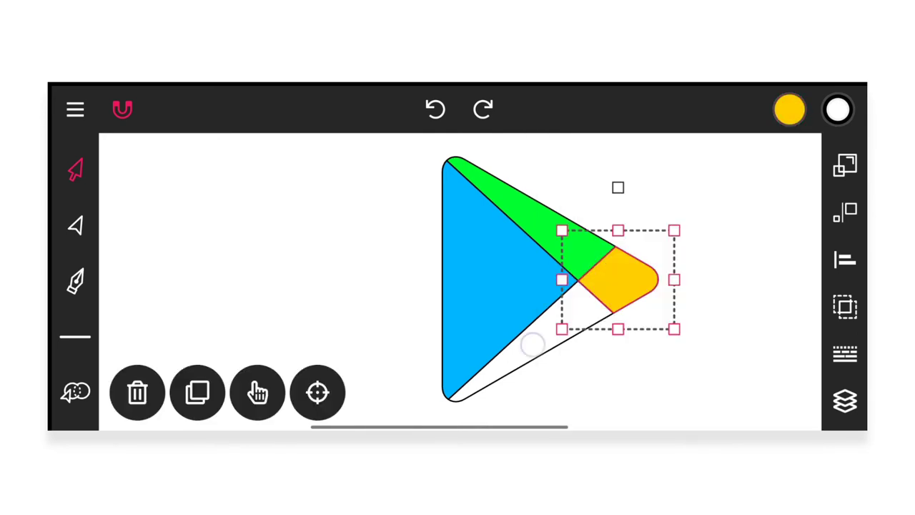
- Fill the empty lower triangle with fully bright, saturated red
left_click(533, 345)
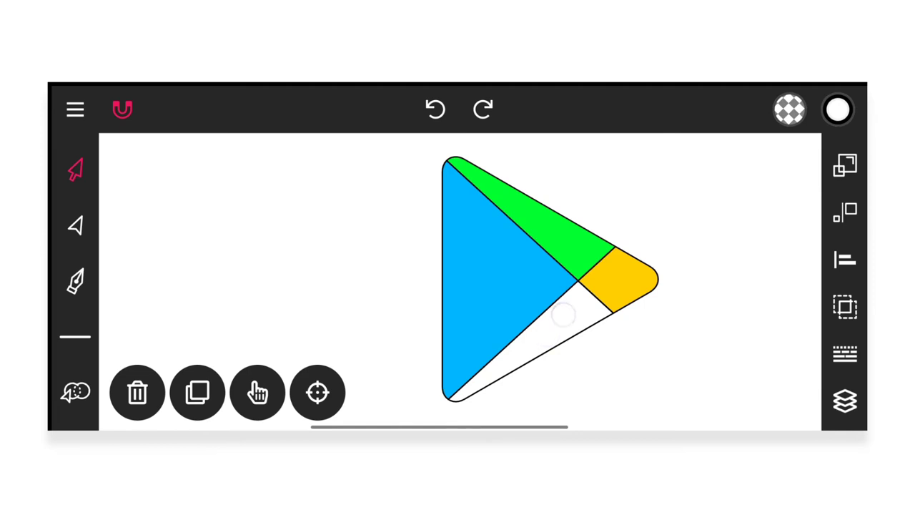
left_click(537, 322)
left_click(563, 338)
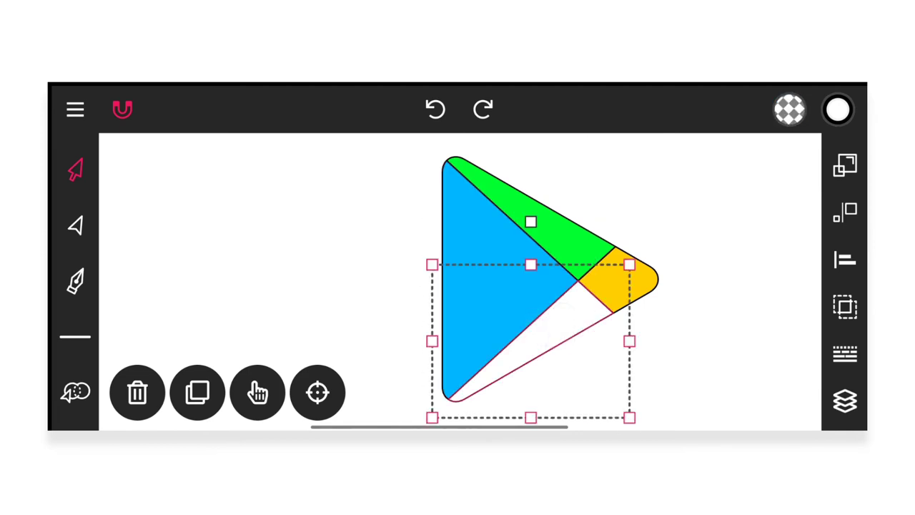
left_click(789, 109)
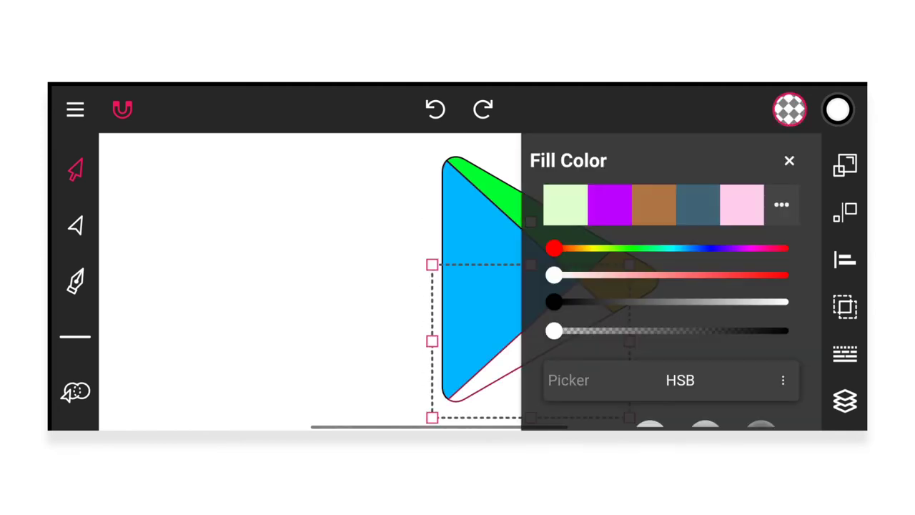
left_click(736, 248)
left_click_drag(736, 248, 786, 248)
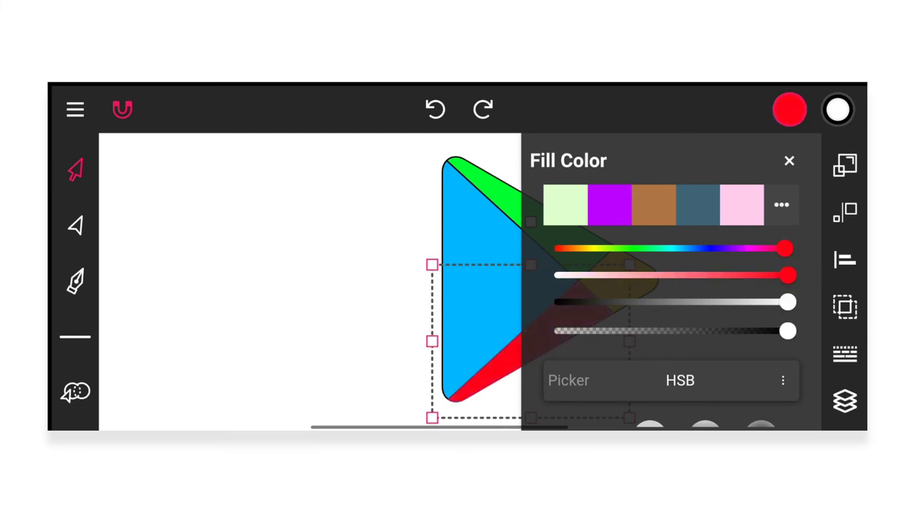
left_click(801, 163)
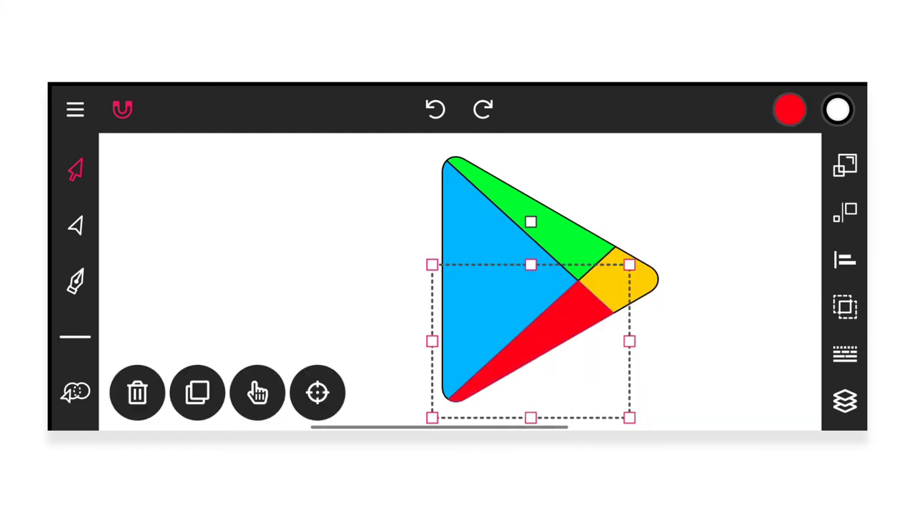
left_click(488, 235)
- Apply a gradient to the left triangle and set its upper stop to vivid bright blue
scroll(75, 286, "down", 3)
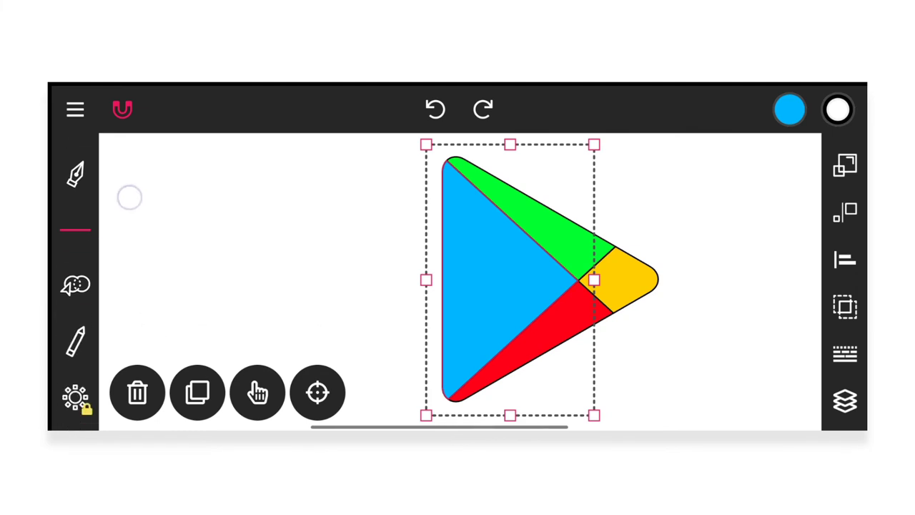
scroll(75, 286, "down", 1)
scroll(75, 286, "down", 3)
left_click(75, 340)
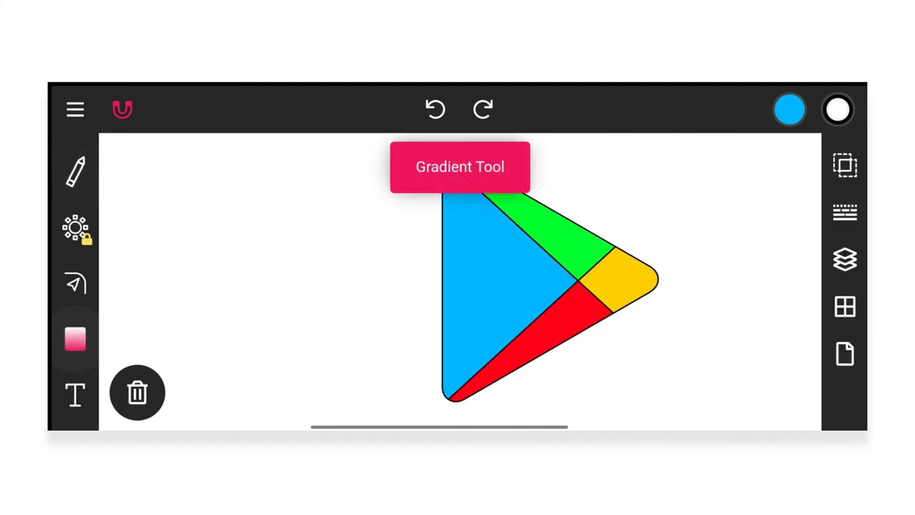
left_click(495, 275)
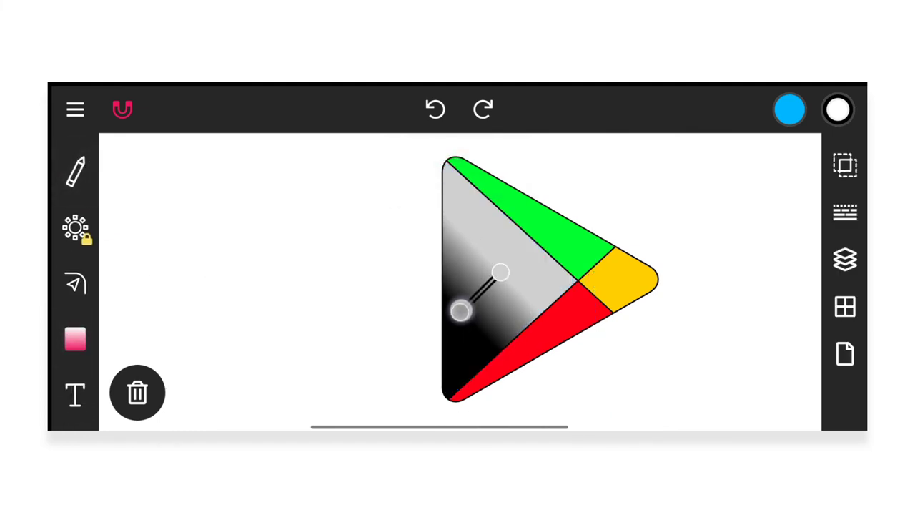
left_click_drag(460, 308, 463, 304)
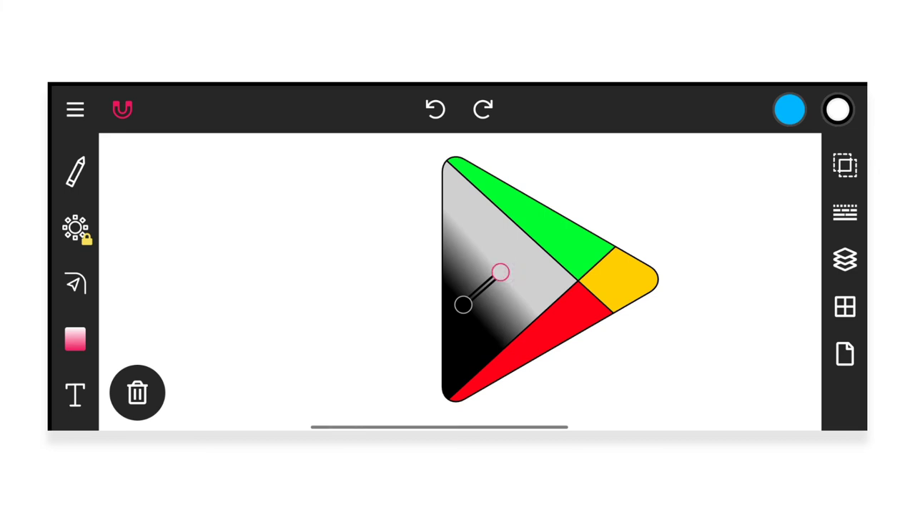
left_click(789, 109)
left_click(654, 204)
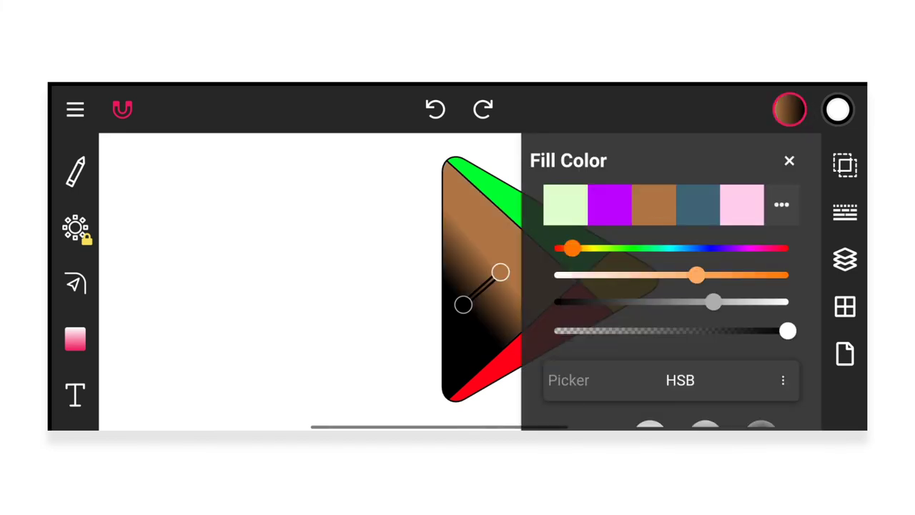
left_click(698, 205)
left_click_drag(714, 302, 815, 301)
left_click_drag(697, 275, 790, 275)
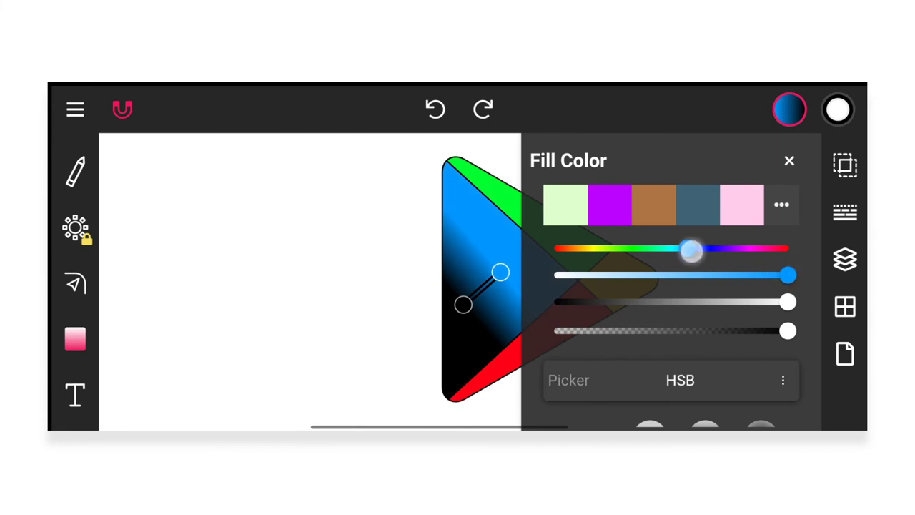
mouse_move(688, 248)
left_mouse_down()
mouse_move(667, 263)
mouse_move(681, 263)
left_mouse_up()
- Set the lower gradient stop to bright cyan and stretch the stops from top to bottom corner
left_click_drag(464, 304, 464, 313)
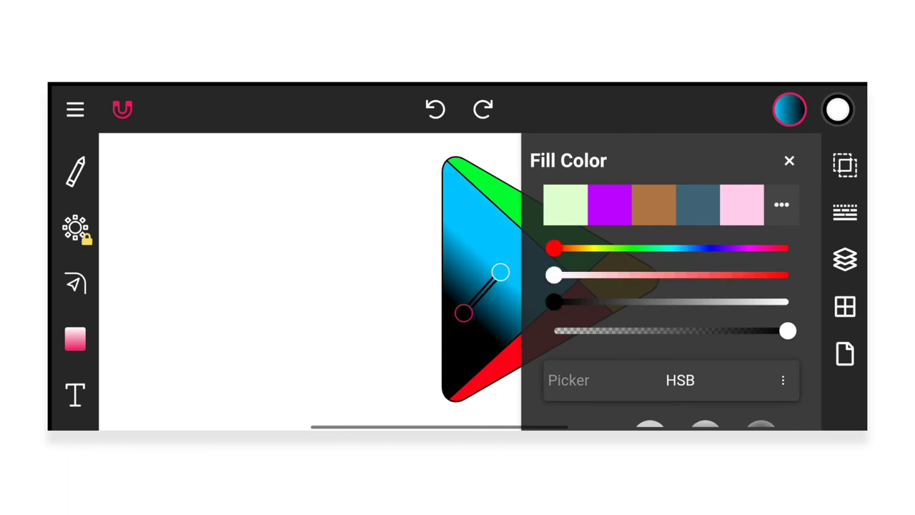
left_click(657, 209)
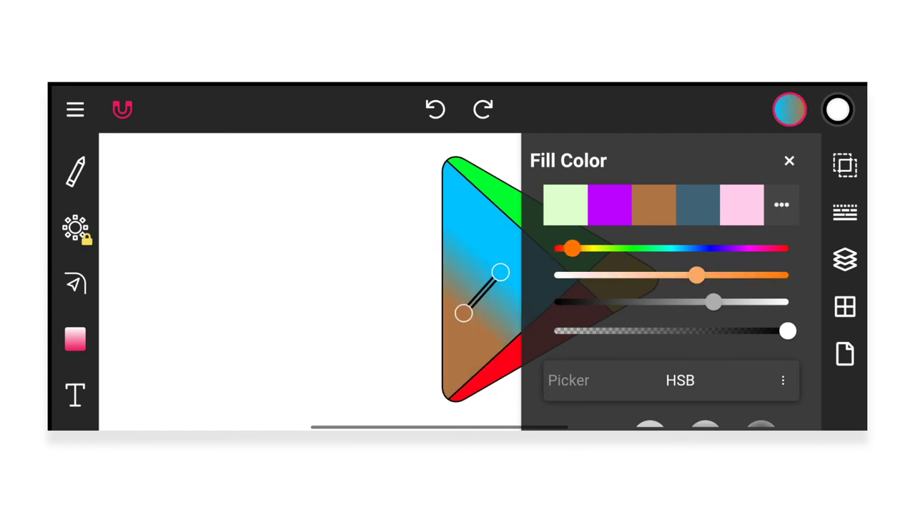
left_click_drag(572, 248, 669, 248)
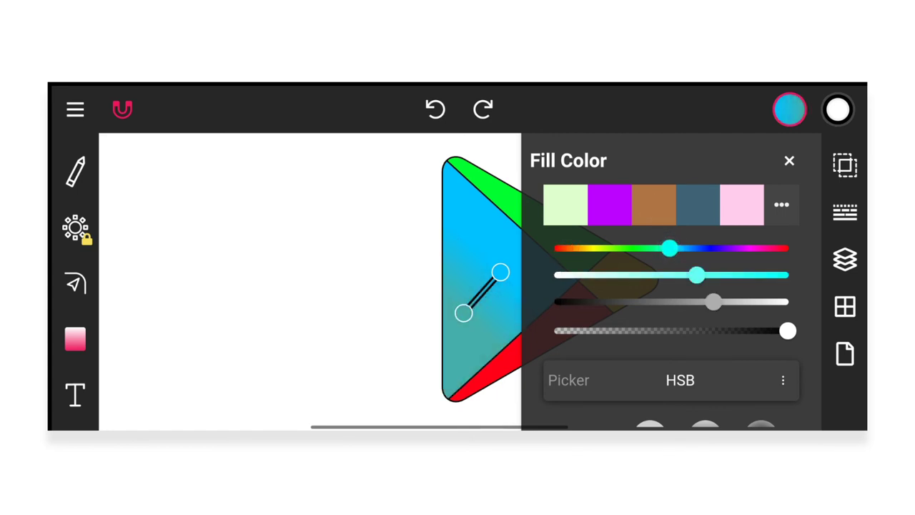
left_click_drag(780, 275, 815, 275)
left_click_drag(760, 302, 815, 302)
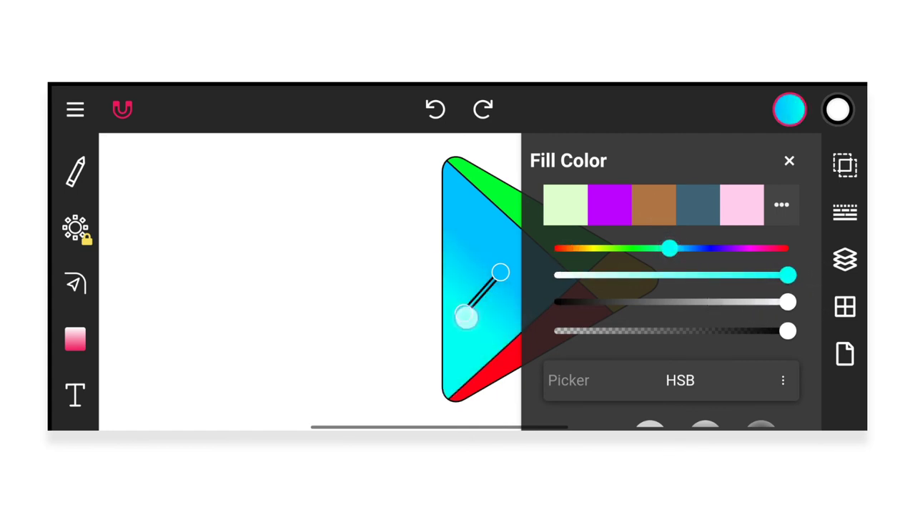
left_click_drag(466, 317, 458, 328)
mouse_move(501, 272)
left_mouse_down()
mouse_move(507, 244)
mouse_move(501, 250)
left_mouse_up()
left_click(457, 332)
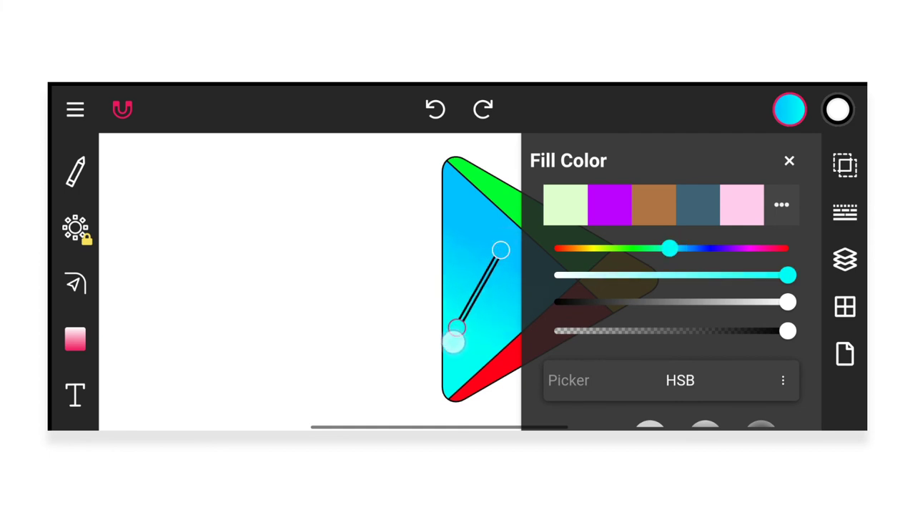
left_click_drag(453, 341, 449, 348)
left_click(789, 160)
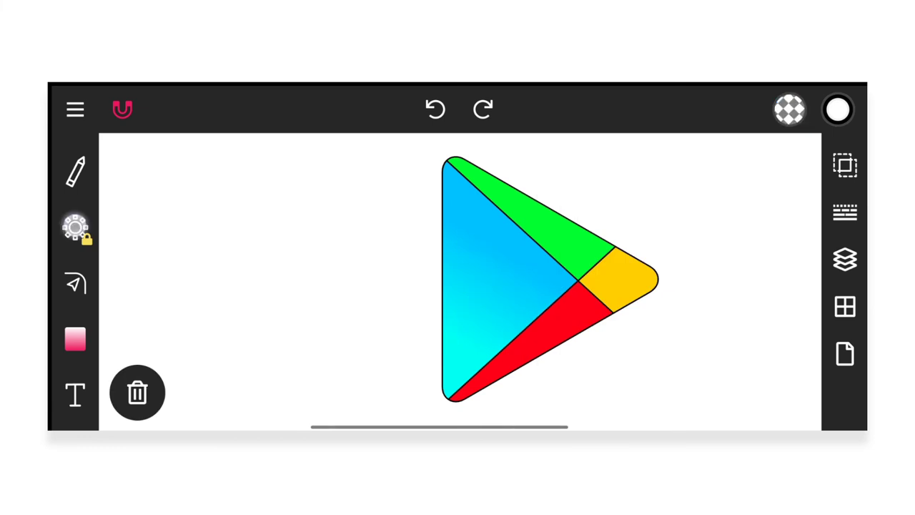
left_click_drag(75, 228, 75, 402)
- Box-select every piece of the Play logo
left_click(74, 183)
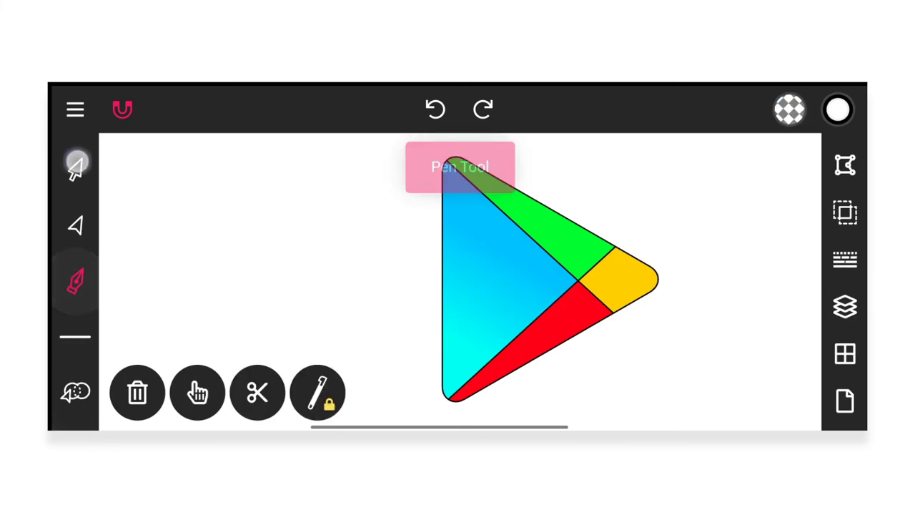
left_click(76, 164)
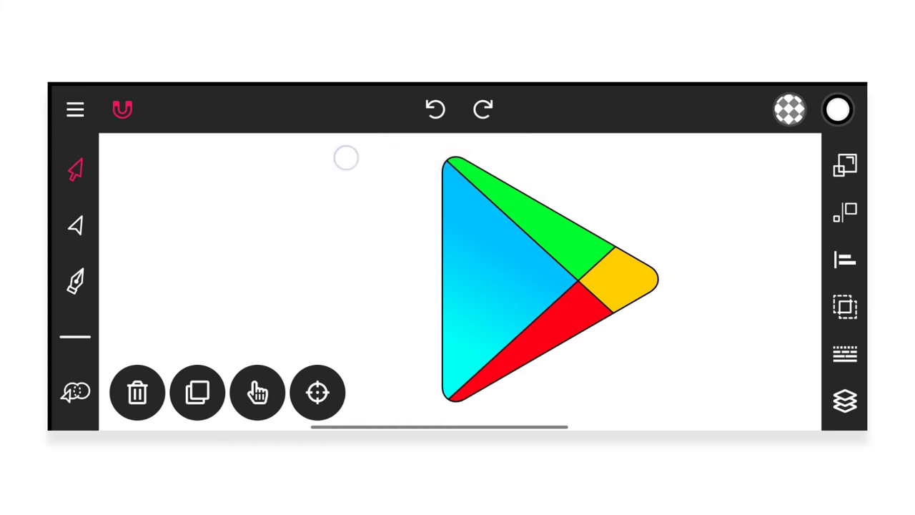
left_click_drag(346, 158, 741, 427)
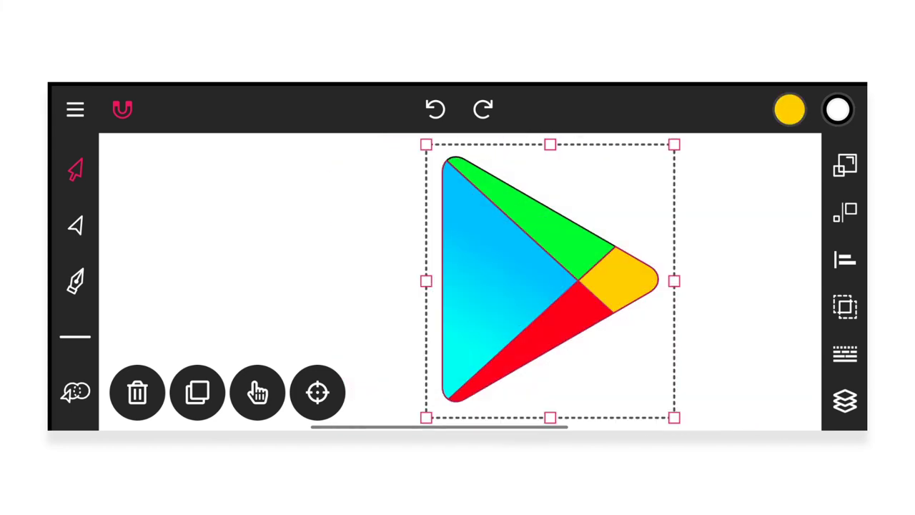
left_click(333, 231)
left_click_drag(309, 158, 783, 266)
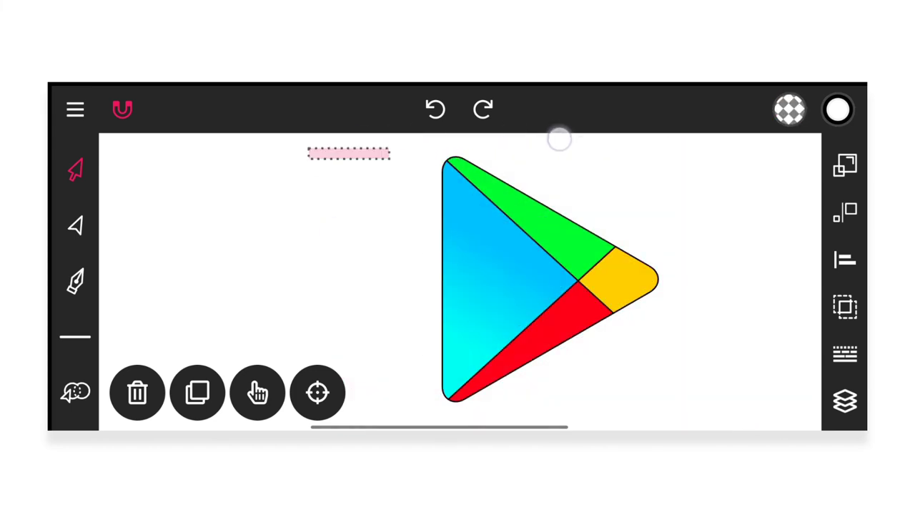
mouse_move(314, 146)
left_mouse_down()
mouse_move(798, 387)
mouse_move(777, 423)
left_mouse_up()
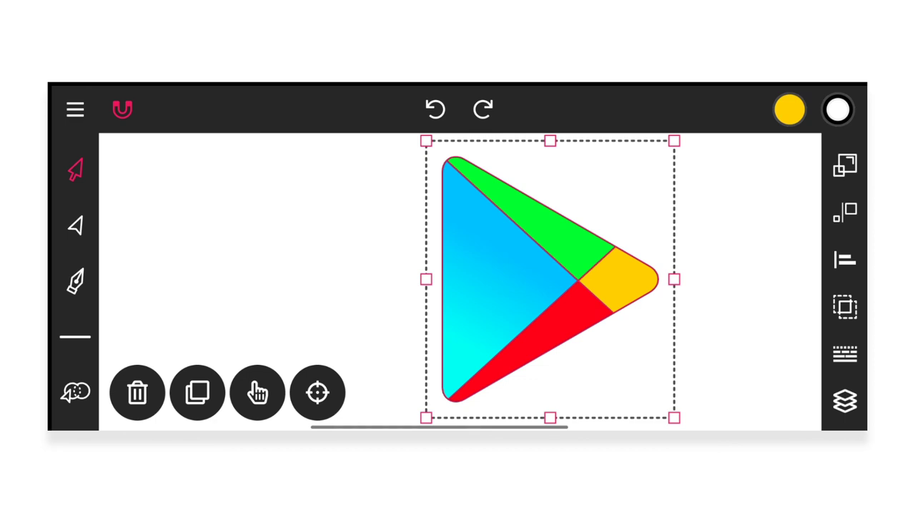
- Set the stroke width to 0 for all pieces and deselect the logo
left_click(845, 353)
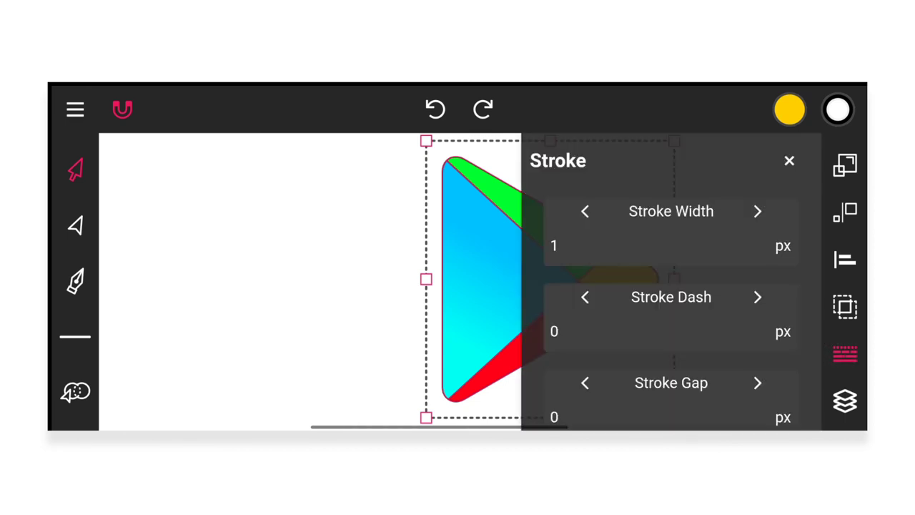
left_click(586, 211)
left_click(789, 161)
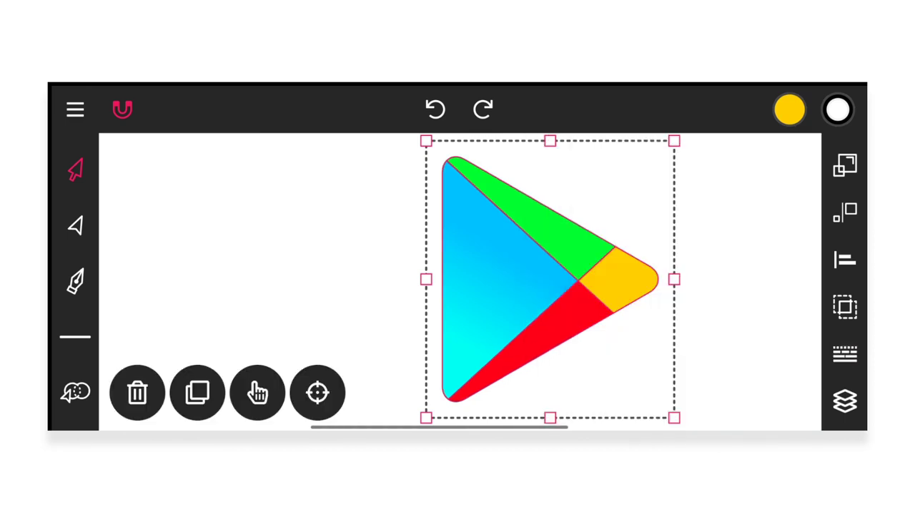
left_click(776, 223)
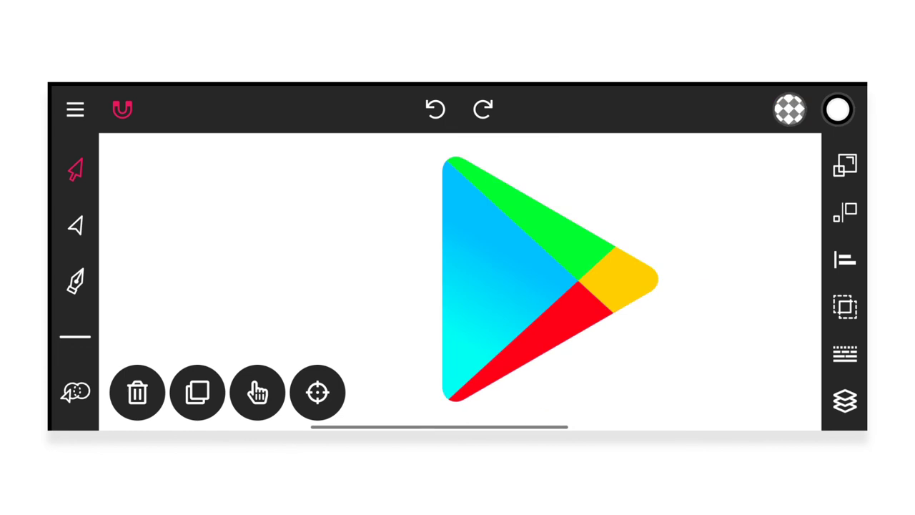
left_click_drag(722, 208, 678, 196)
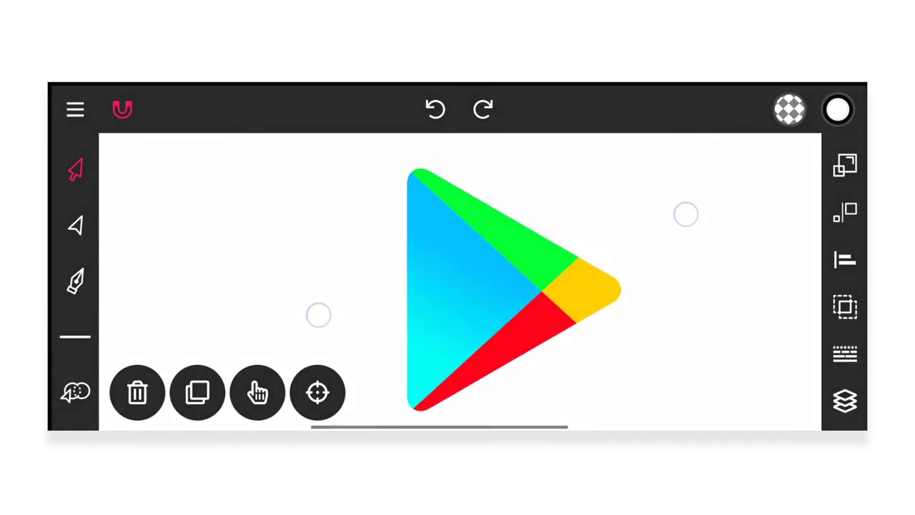